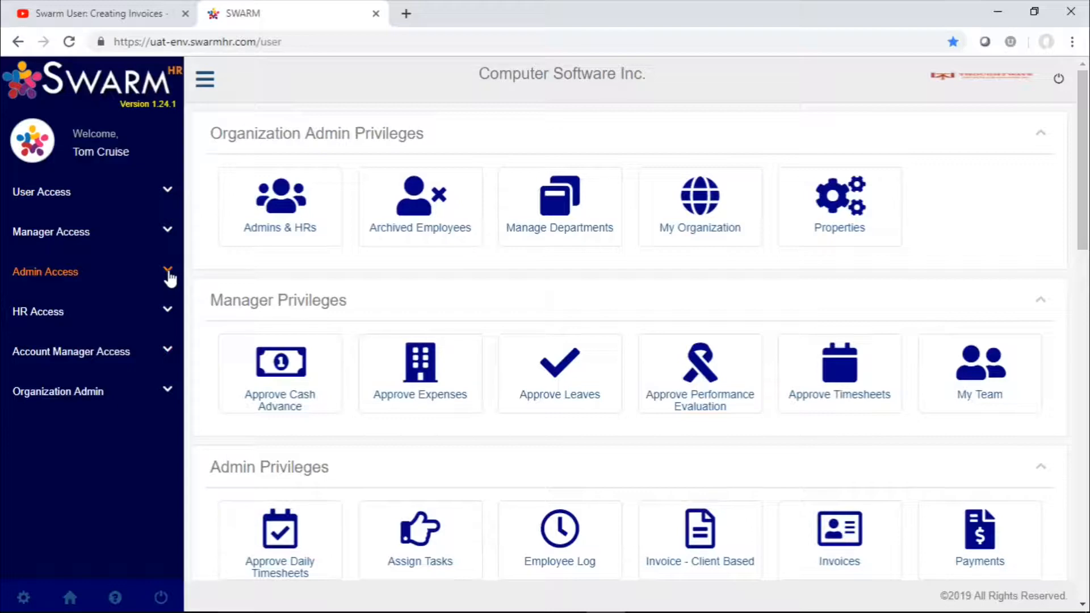
# Step: Open the admin Invoices page and load the employee by name for a time-based invoice
pyautogui.click(167, 271)
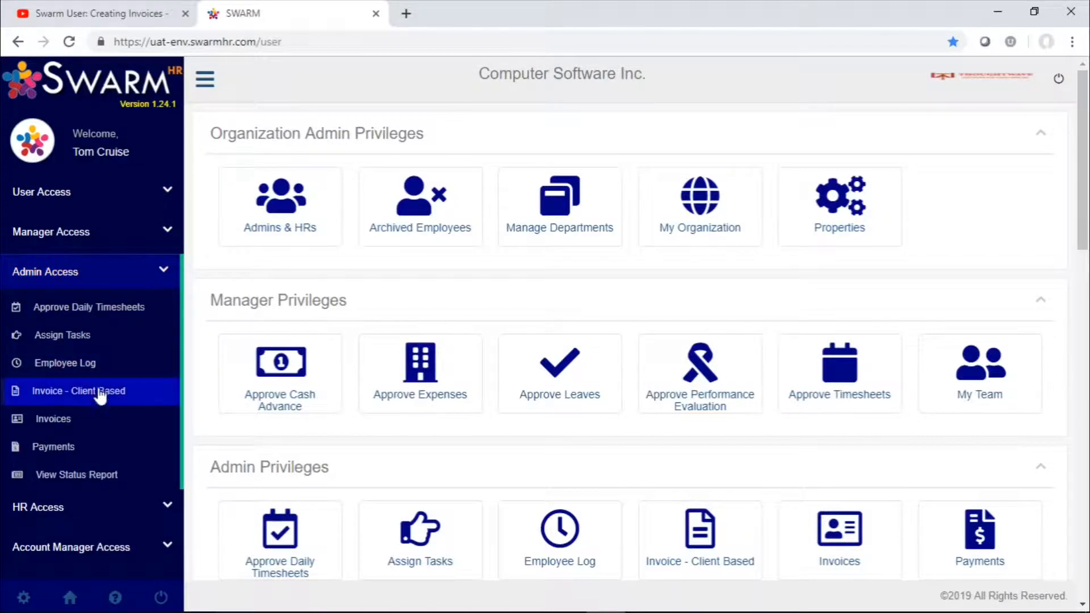
pyautogui.click(81, 417)
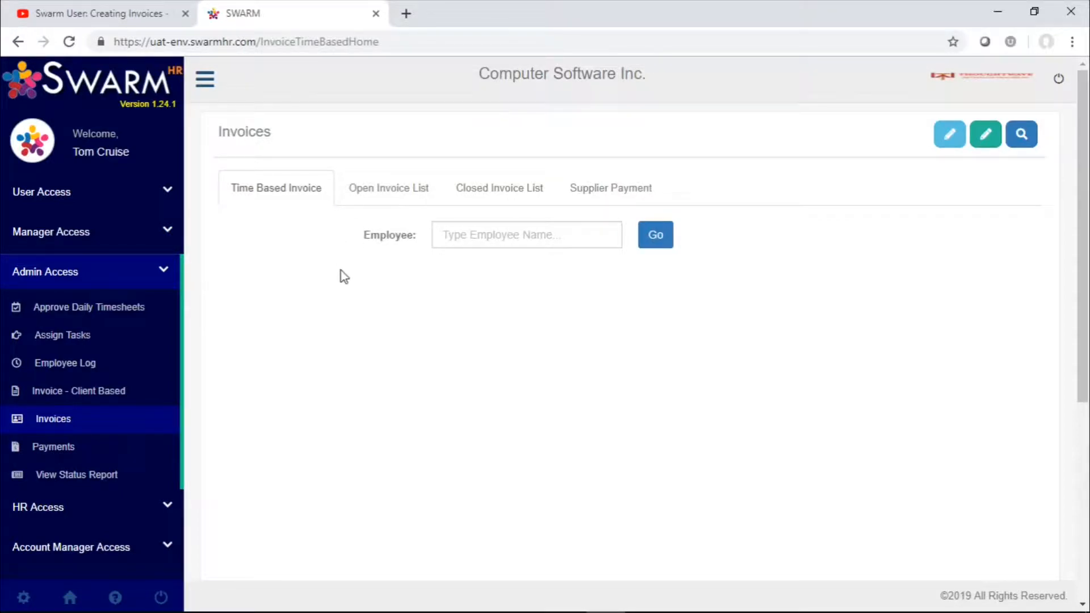
pyautogui.click(520, 232)
pyautogui.write('j')
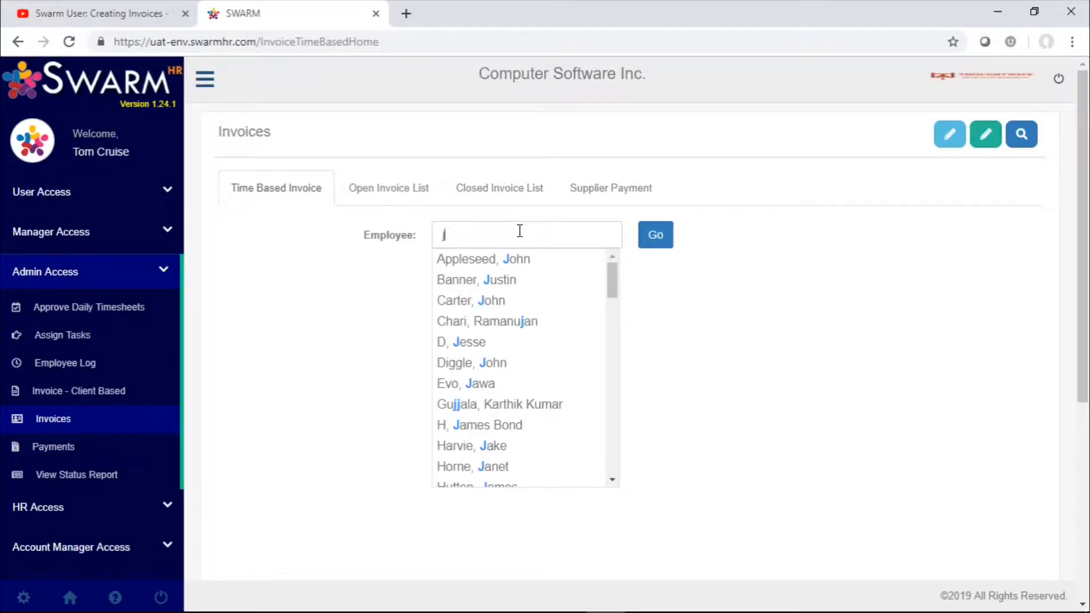
pyautogui.write('ake')
pyautogui.click(519, 264)
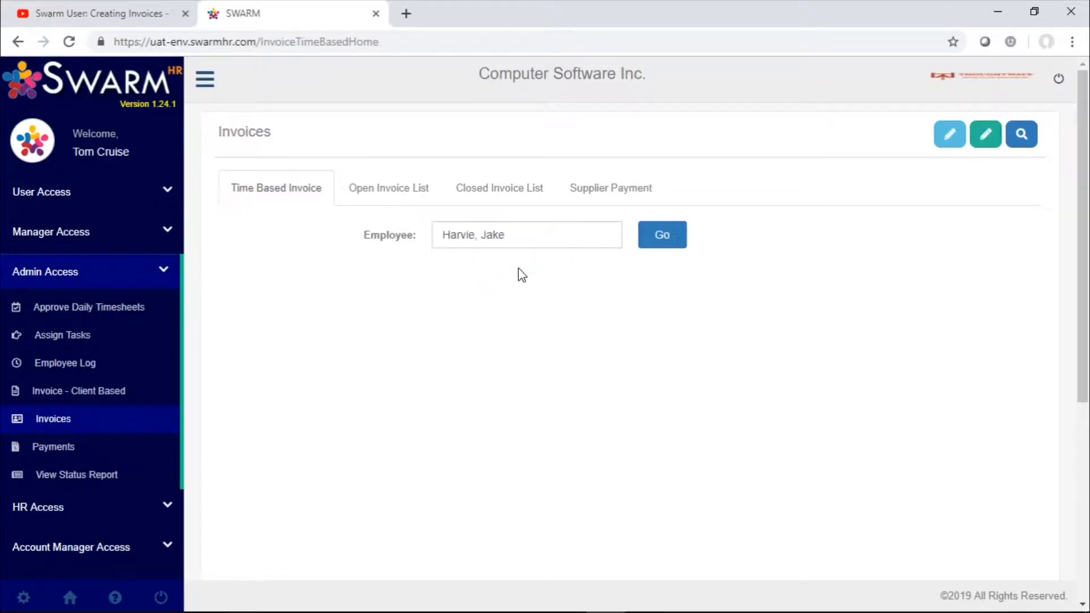
pyautogui.click(653, 241)
# Step: Generate an invoice preview for the BrandRoot project for February 2019
pyautogui.click(593, 279)
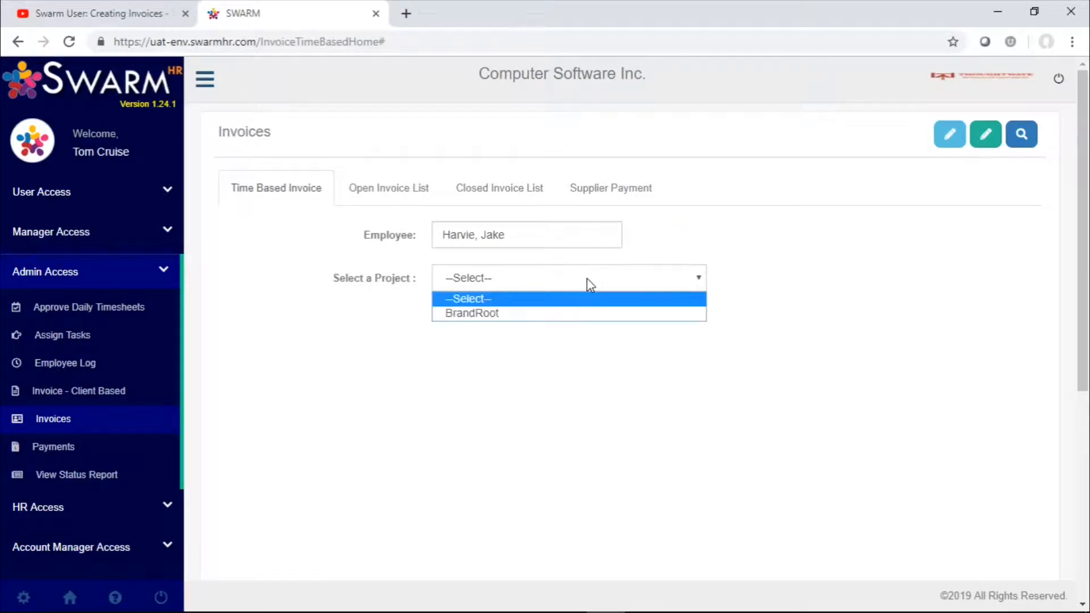
pyautogui.click(564, 315)
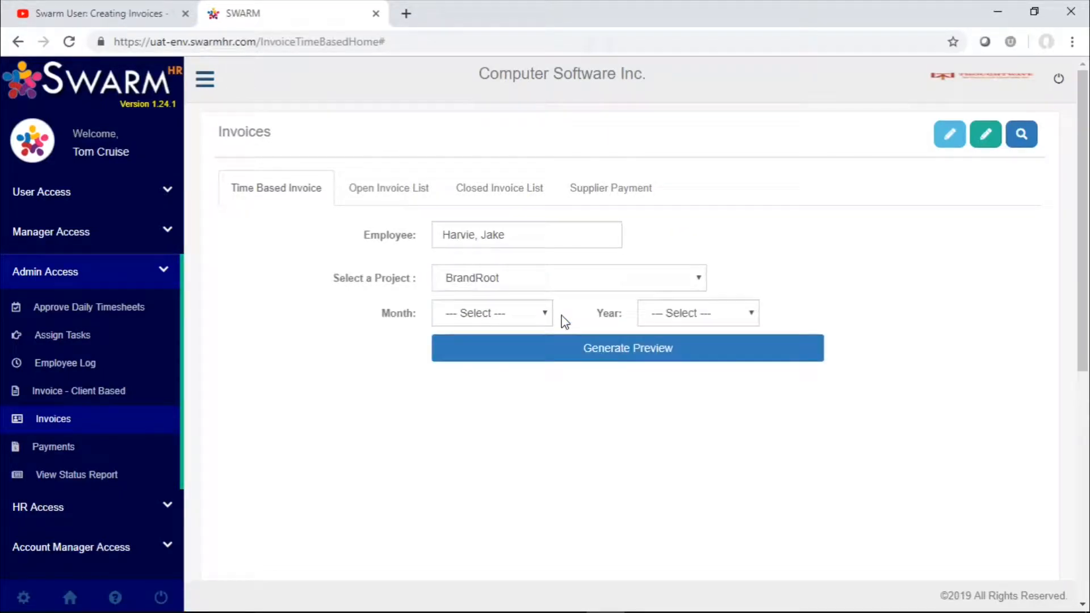
pyautogui.click(503, 314)
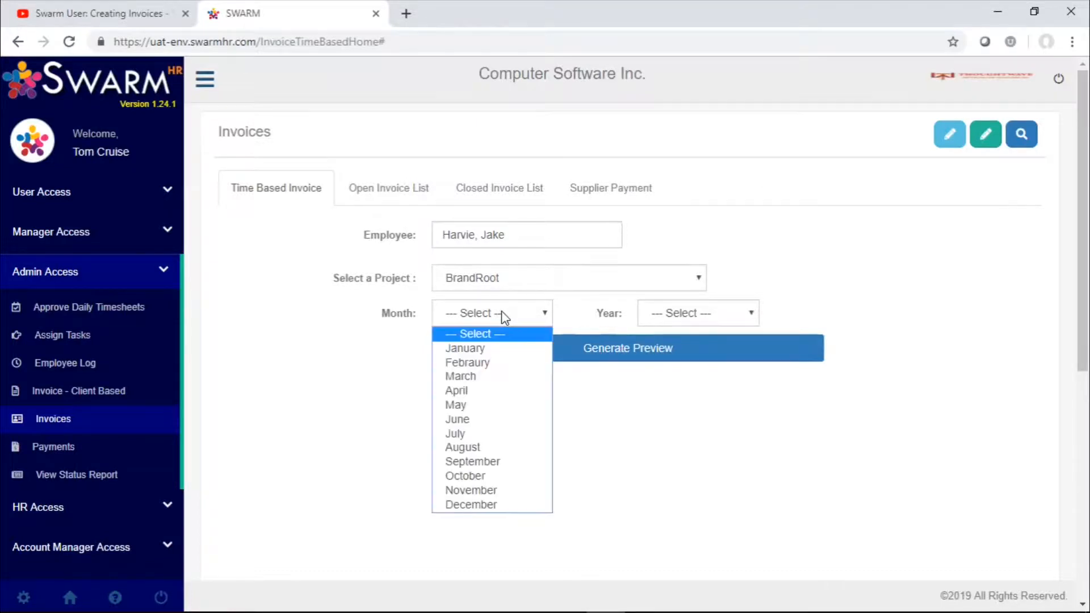
pyautogui.click(502, 374)
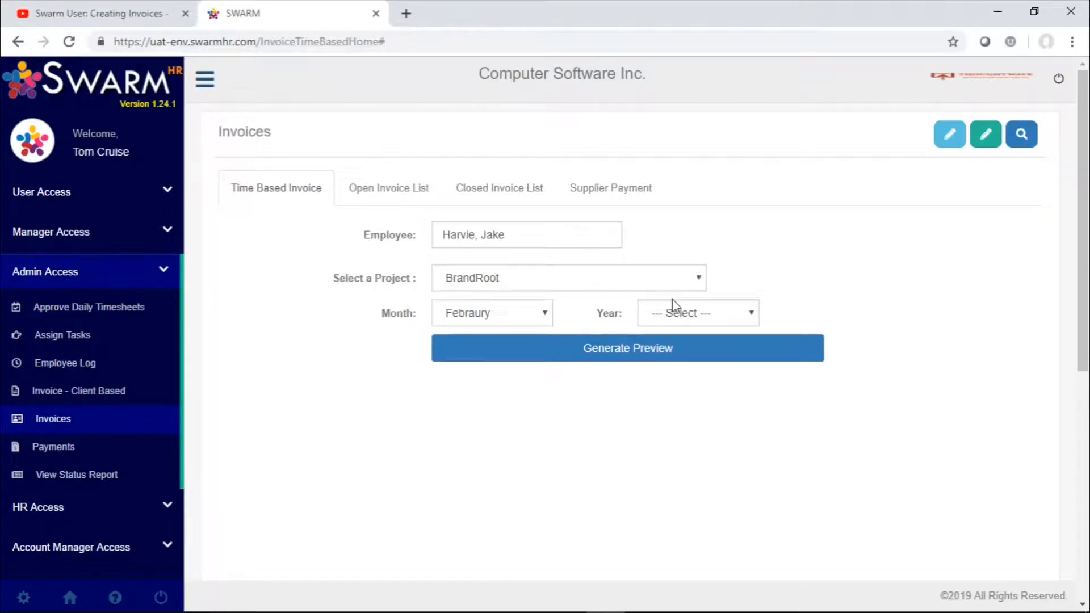
pyautogui.click(686, 314)
pyautogui.click(684, 397)
pyautogui.click(607, 354)
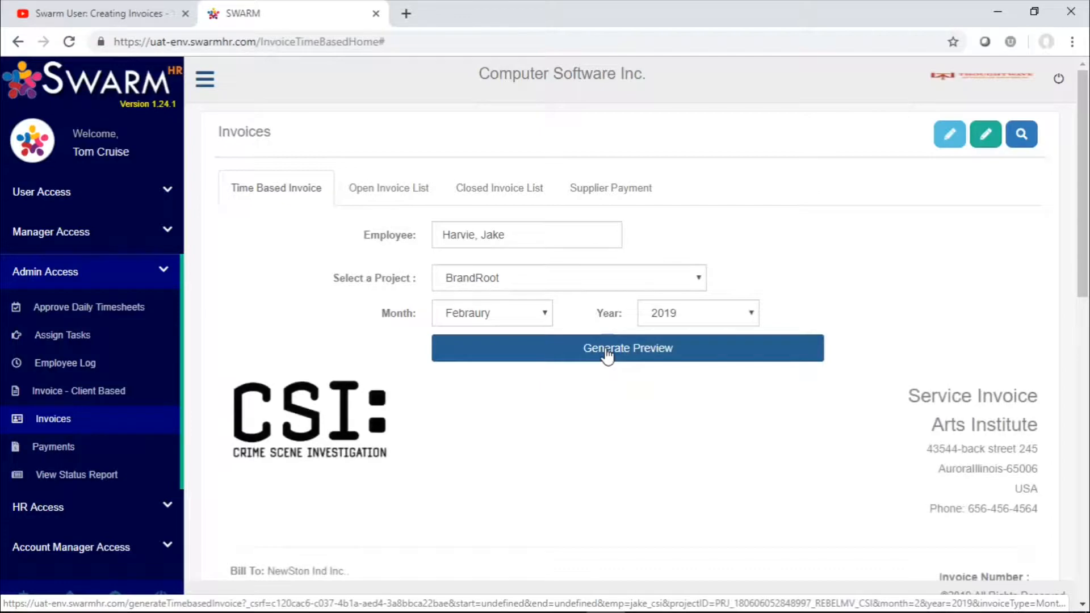
# Step: Review the invoice preview down to the individual timesheets and generate the invoice
pyautogui.scroll(-2, 489, 438)
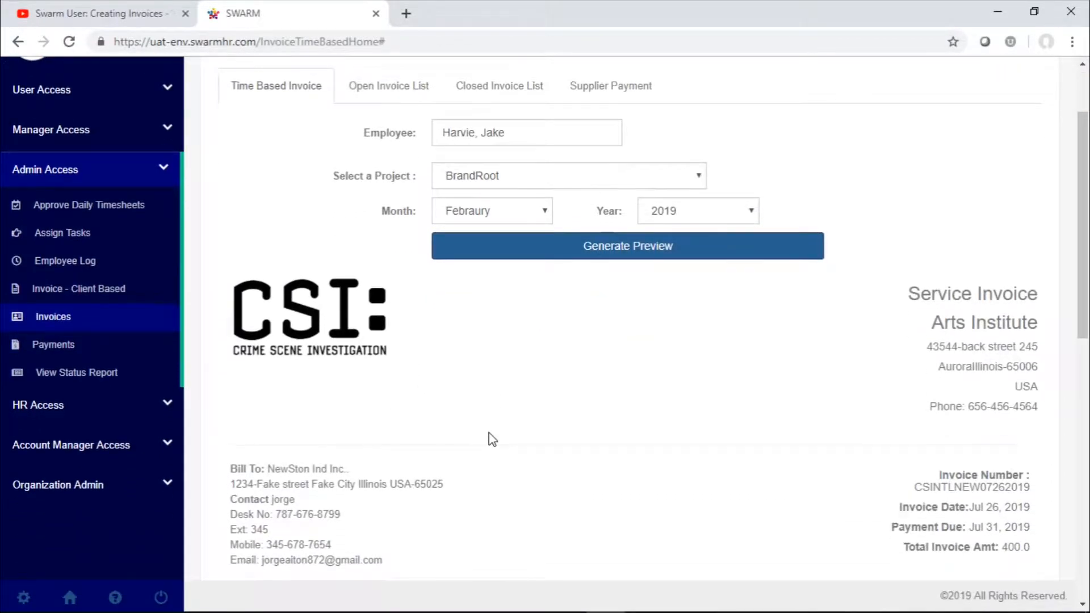
pyautogui.scroll(-2, 491, 439)
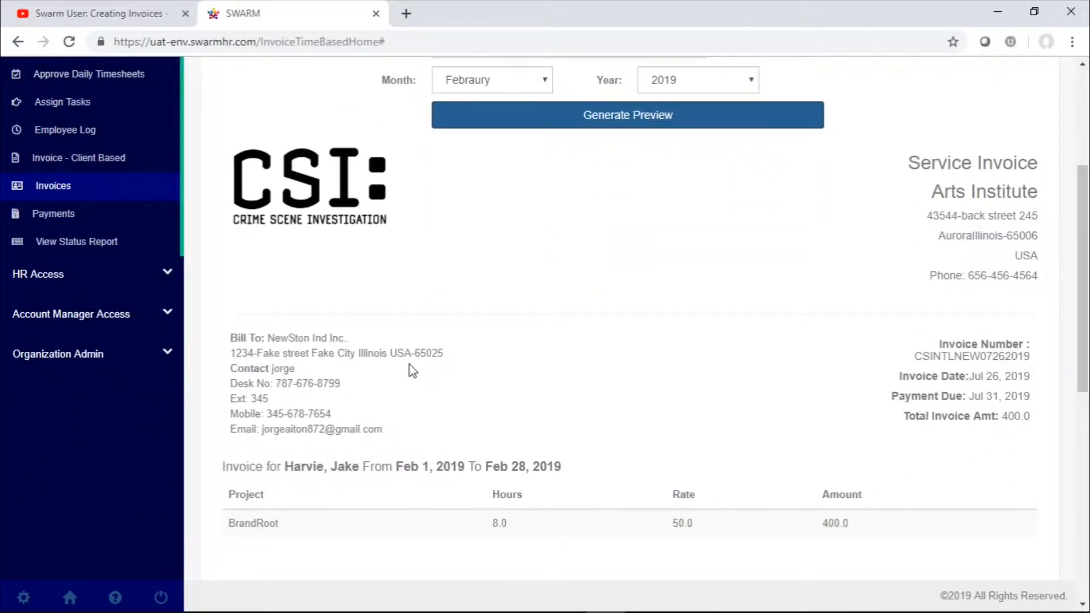
pyautogui.scroll(-3, 414, 370)
pyautogui.scroll(-3, 414, 369)
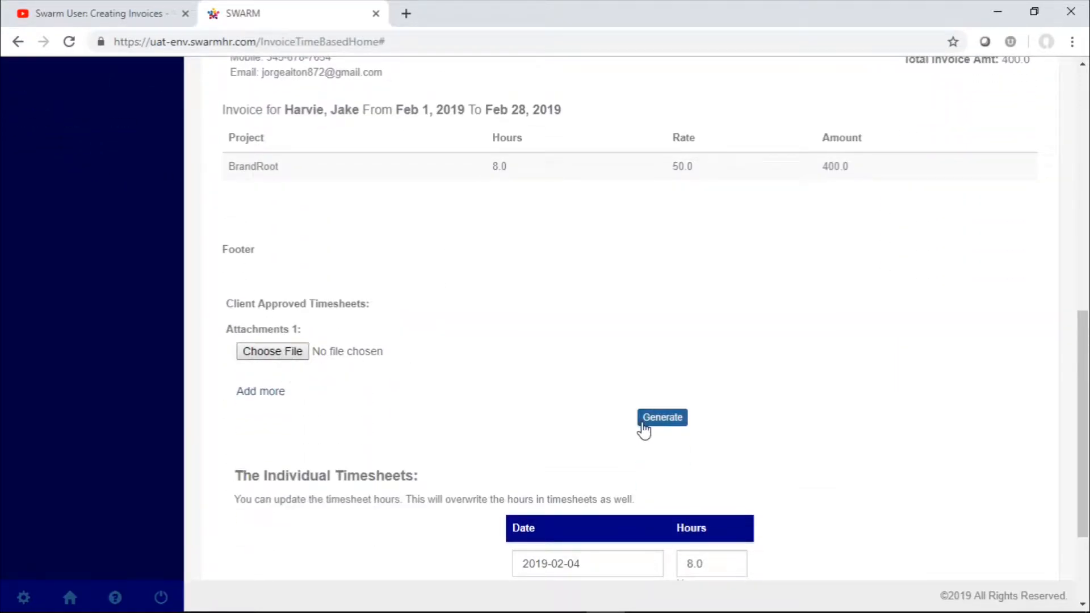
pyautogui.scroll(-2, 494, 422)
pyautogui.scroll(-1, 494, 421)
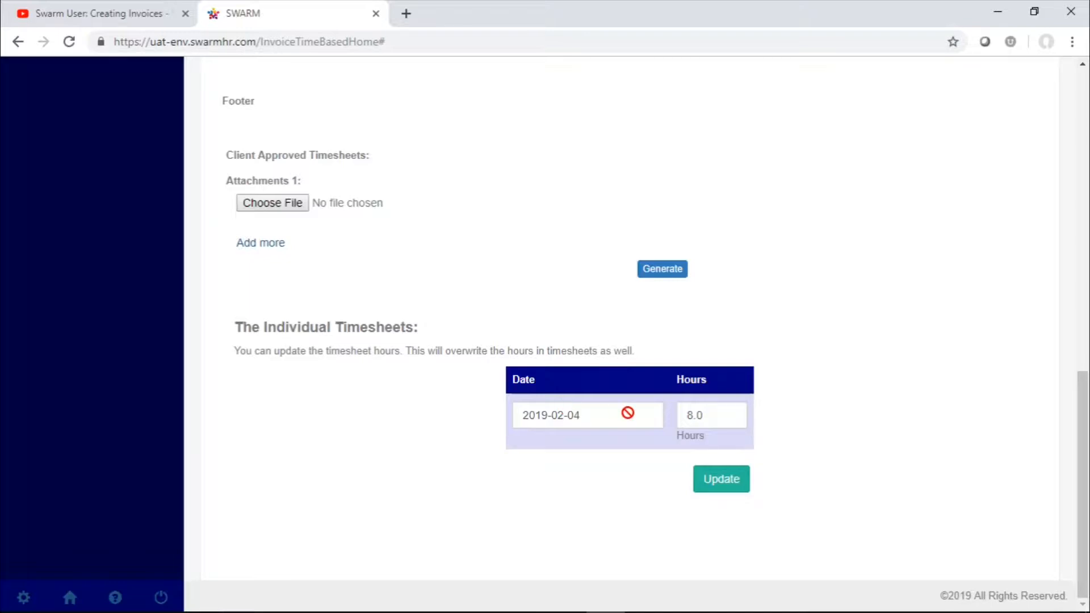
pyautogui.click(662, 277)
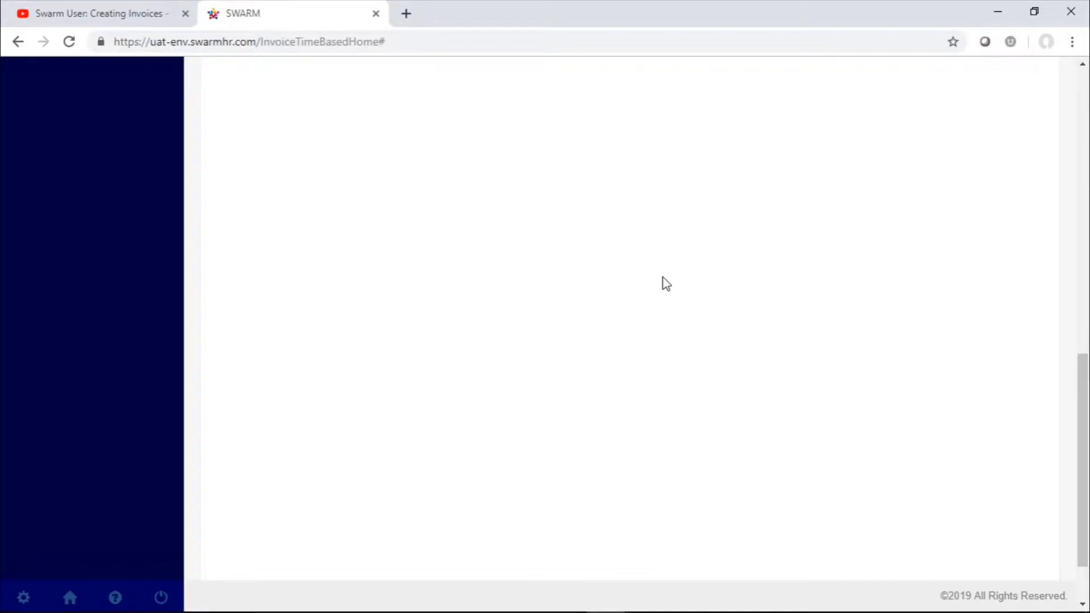
pyautogui.scroll(10, 666, 282)
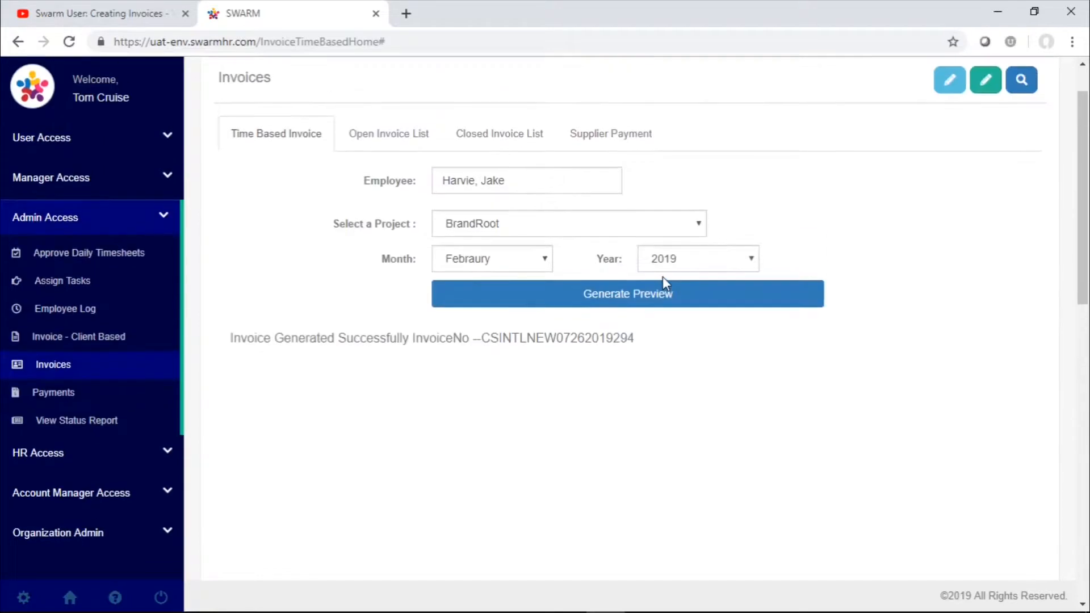
pyautogui.scroll(1, 663, 277)
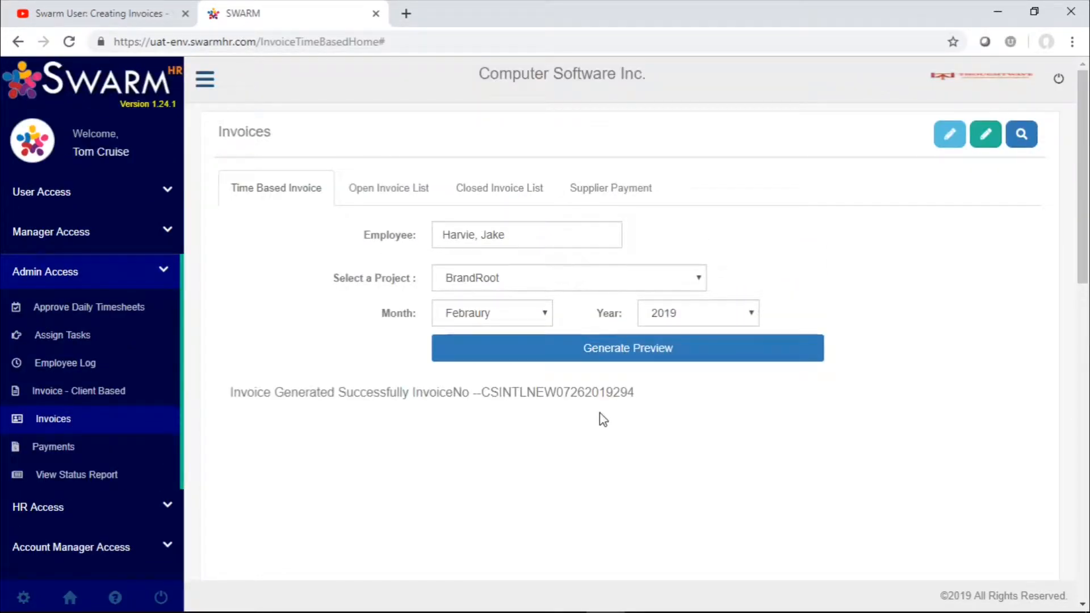
# Step: View the timesheet linked to the BrandRoot invoice in the open invoice list, and close it
pyautogui.click(395, 193)
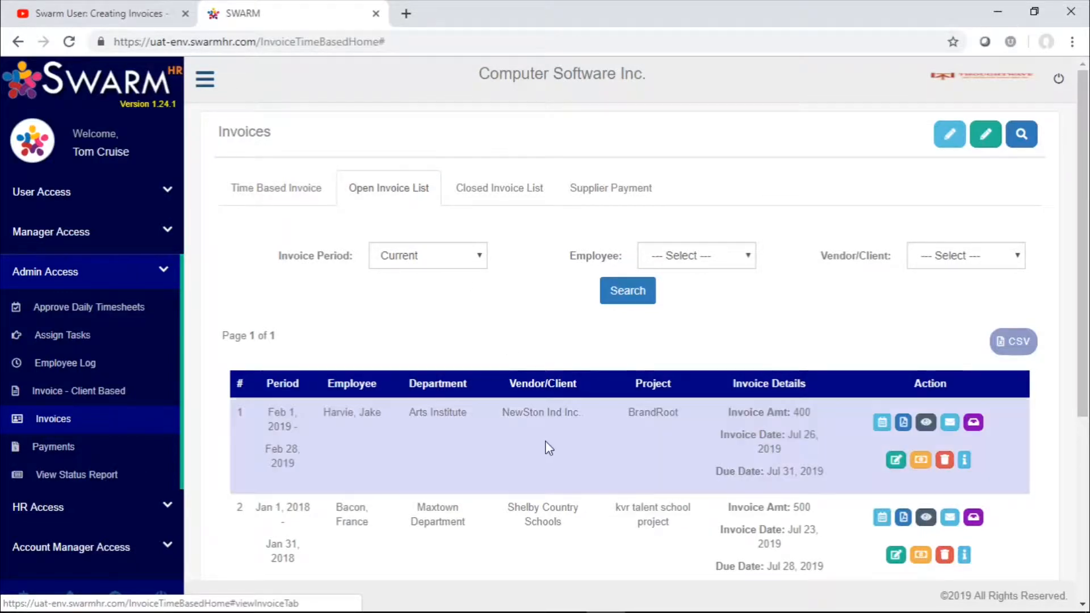
pyautogui.scroll(-2, 545, 441)
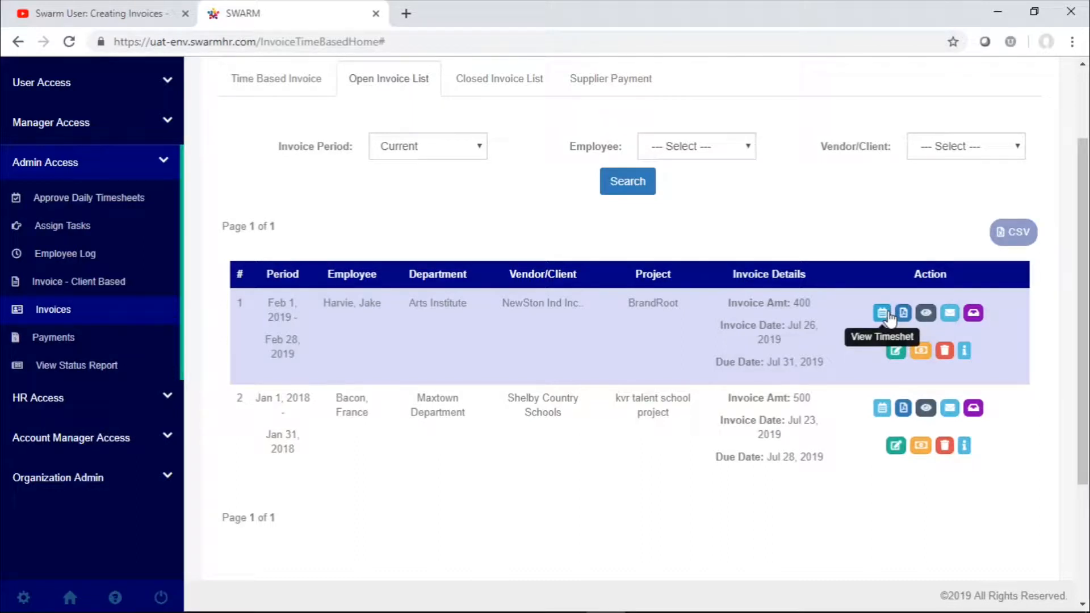
pyautogui.click(883, 312)
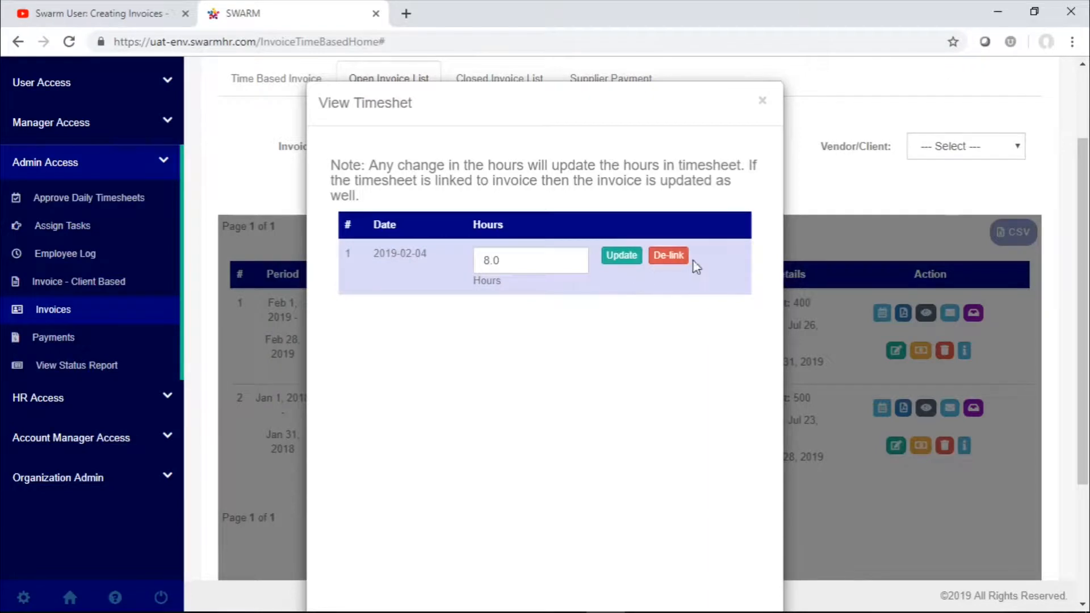
pyautogui.click(764, 104)
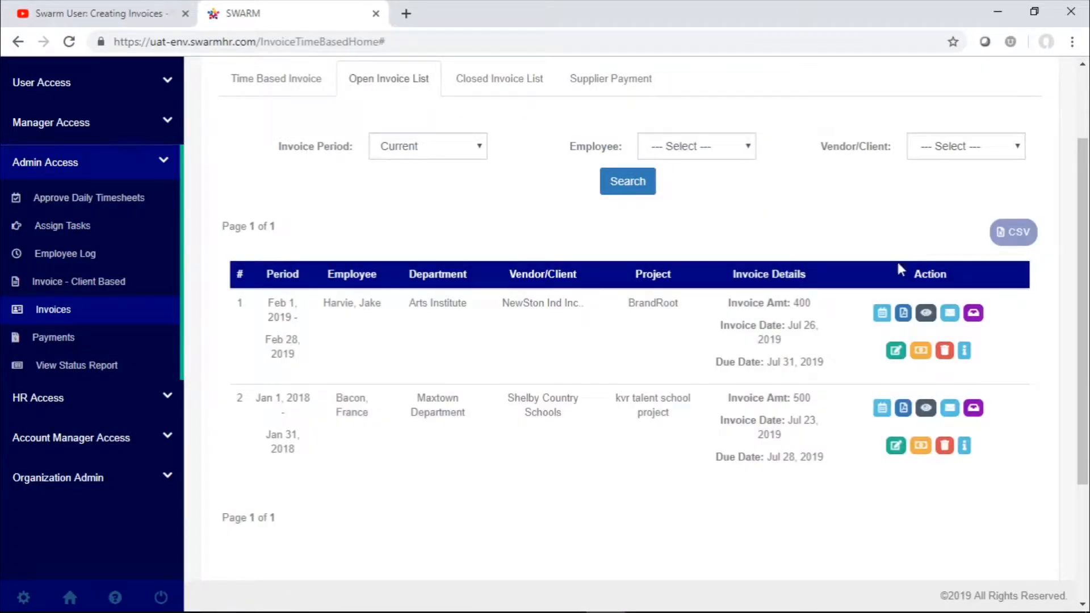
# Step: View the PDF of the BrandRoot invoice from header to amount due, and close it
pyautogui.click(905, 318)
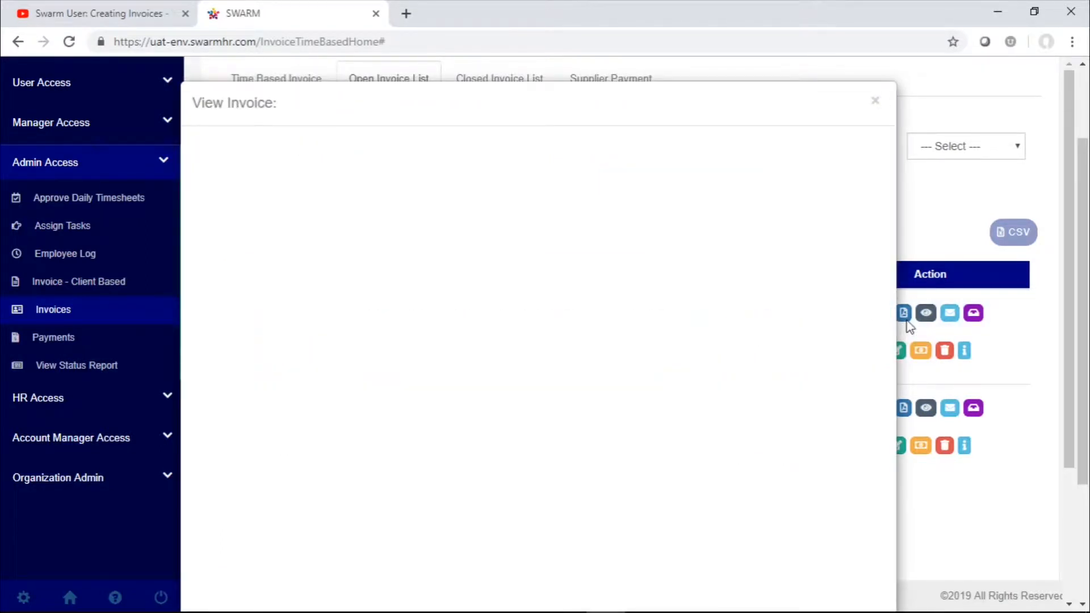
pyautogui.scroll(-4, 731, 248)
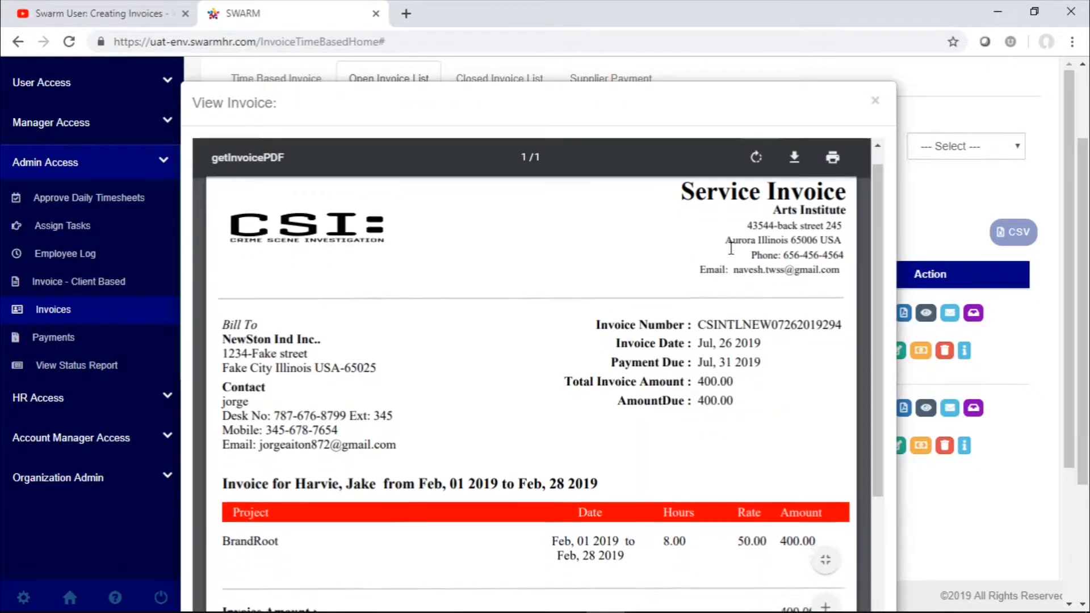
pyautogui.scroll(-5, 731, 248)
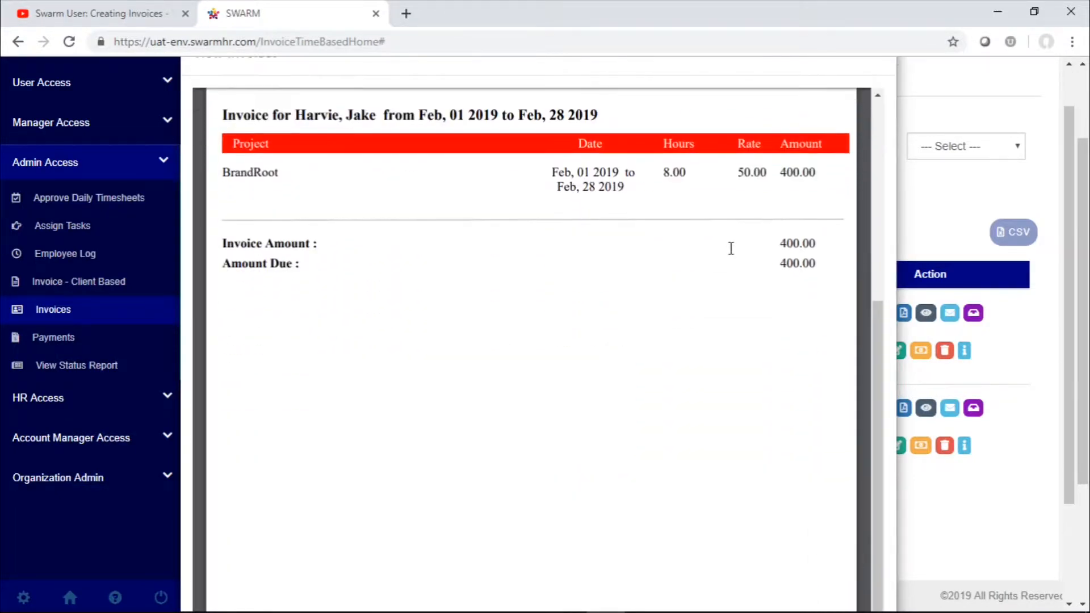
pyautogui.scroll(3, 731, 248)
pyautogui.scroll(4, 731, 249)
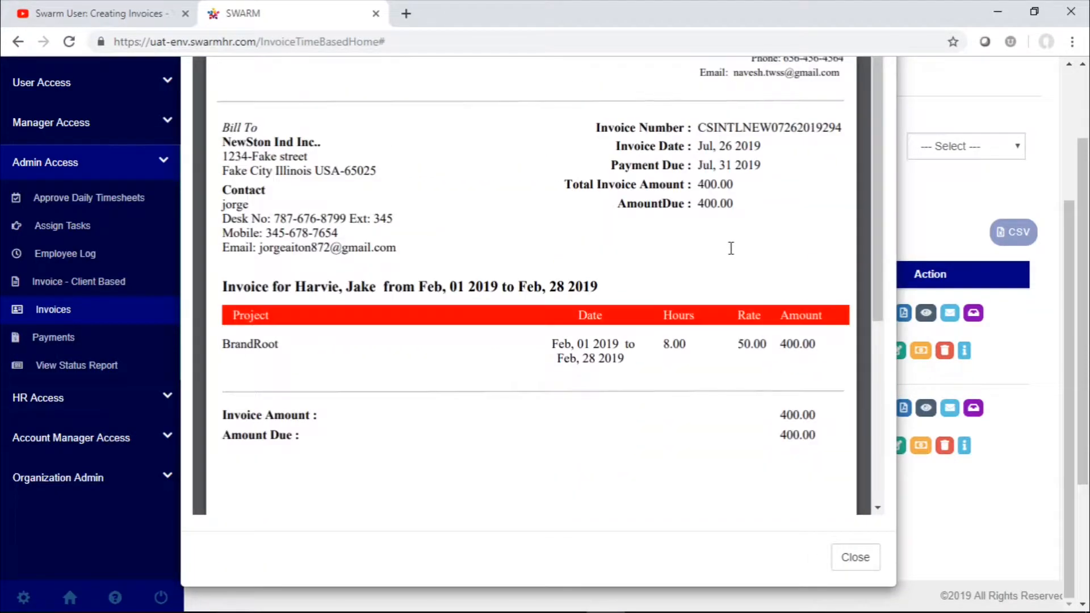
pyautogui.scroll(2, 731, 248)
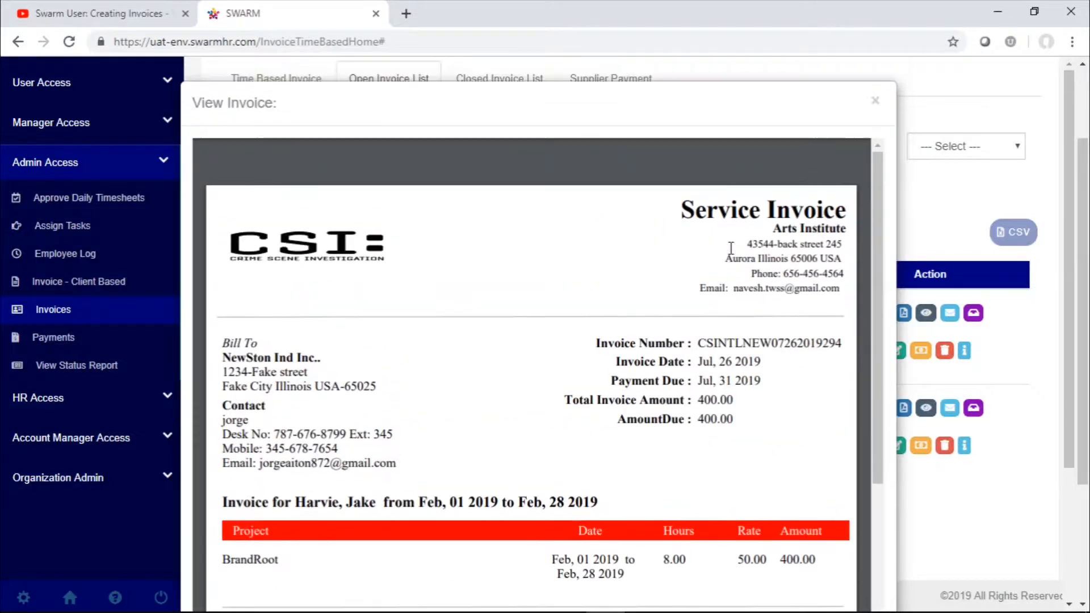
pyautogui.click(879, 103)
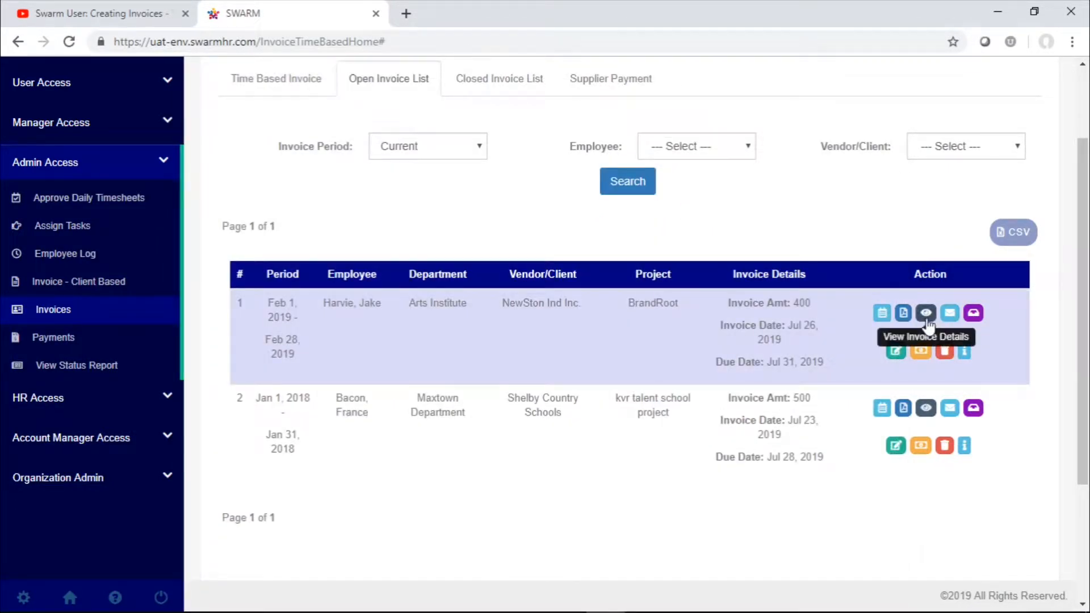
# Step: Check the invoice details of the BrandRoot invoice and close them
pyautogui.click(925, 314)
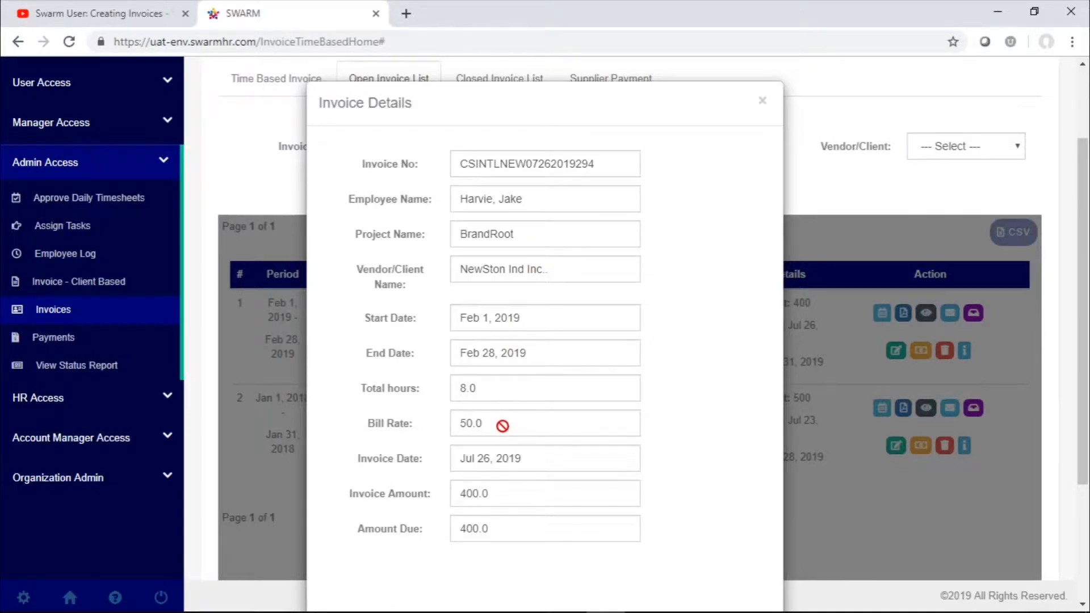
pyautogui.scroll(-1, 503, 425)
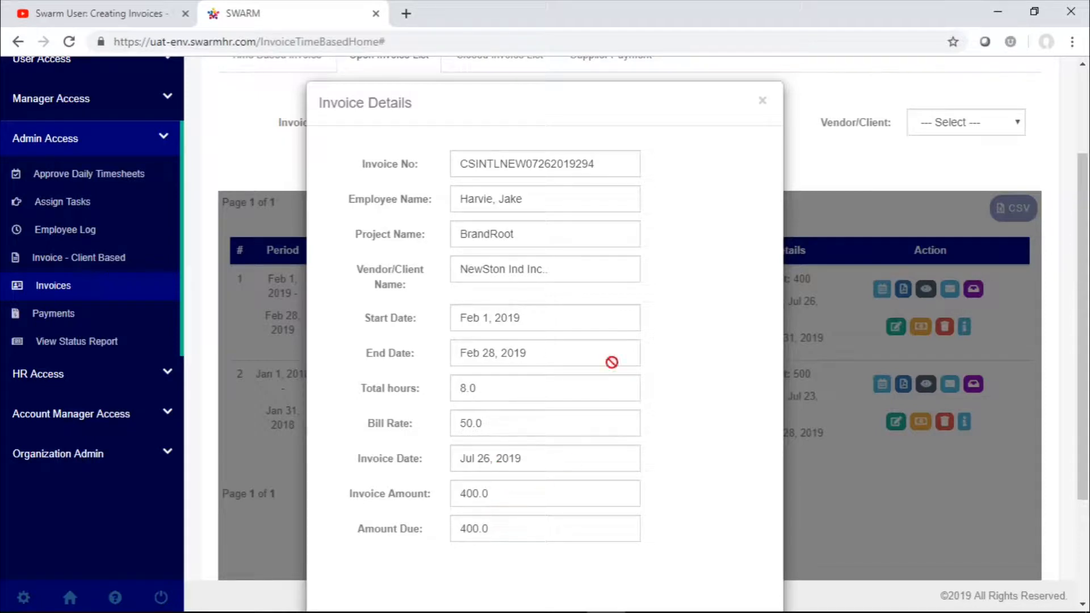
pyautogui.click(763, 102)
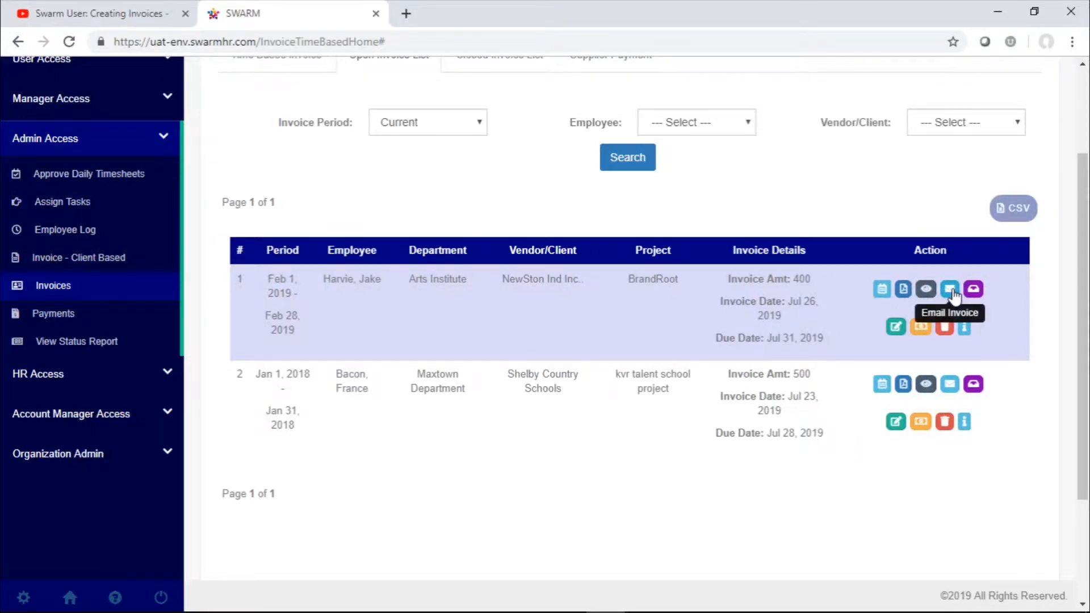
# Step: Examine the BrandRoot invoice's email form, including the sender options, subject, message and attachment, and close it without sending
pyautogui.click(951, 289)
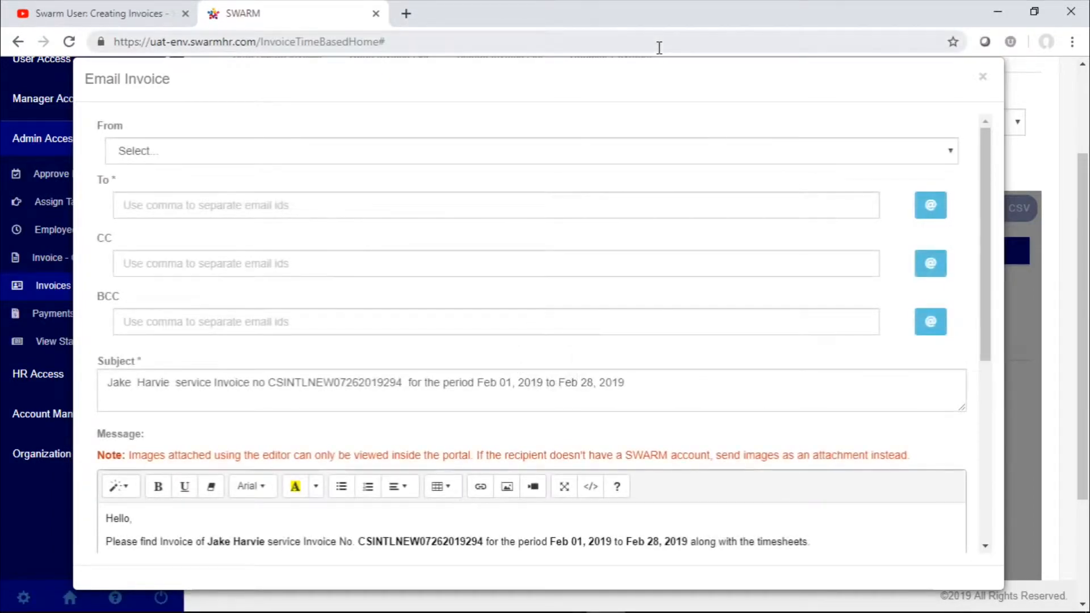
pyautogui.click(455, 151)
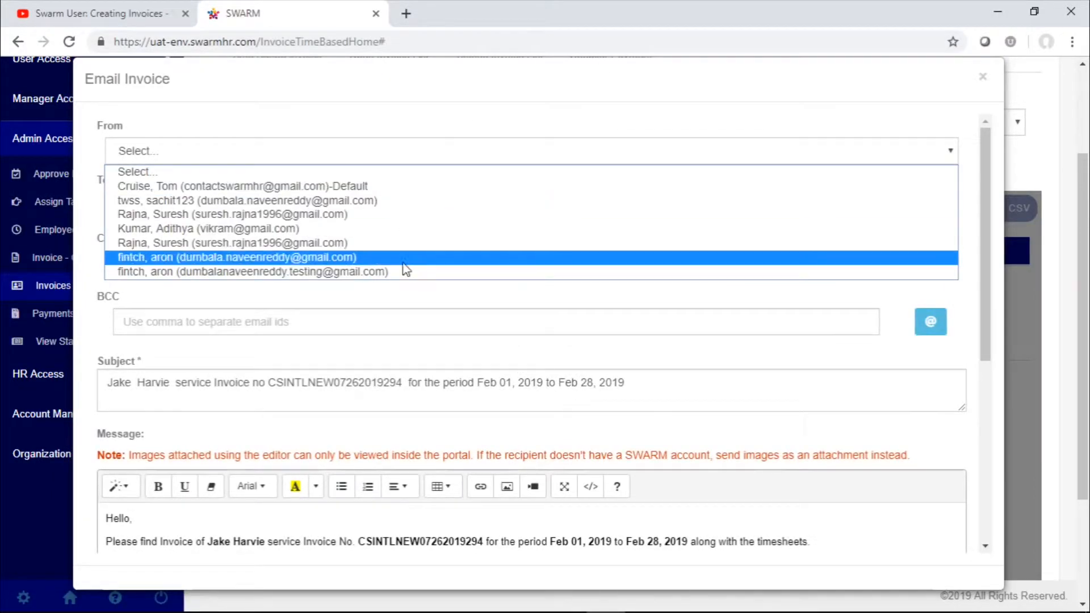
pyautogui.click(437, 160)
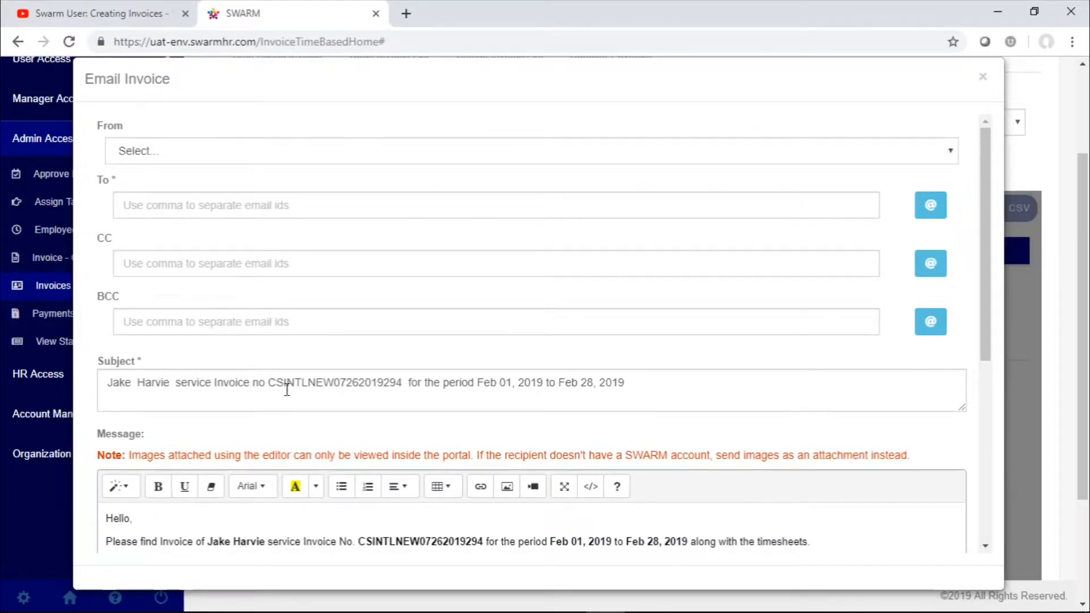
pyautogui.scroll(-3, 286, 377)
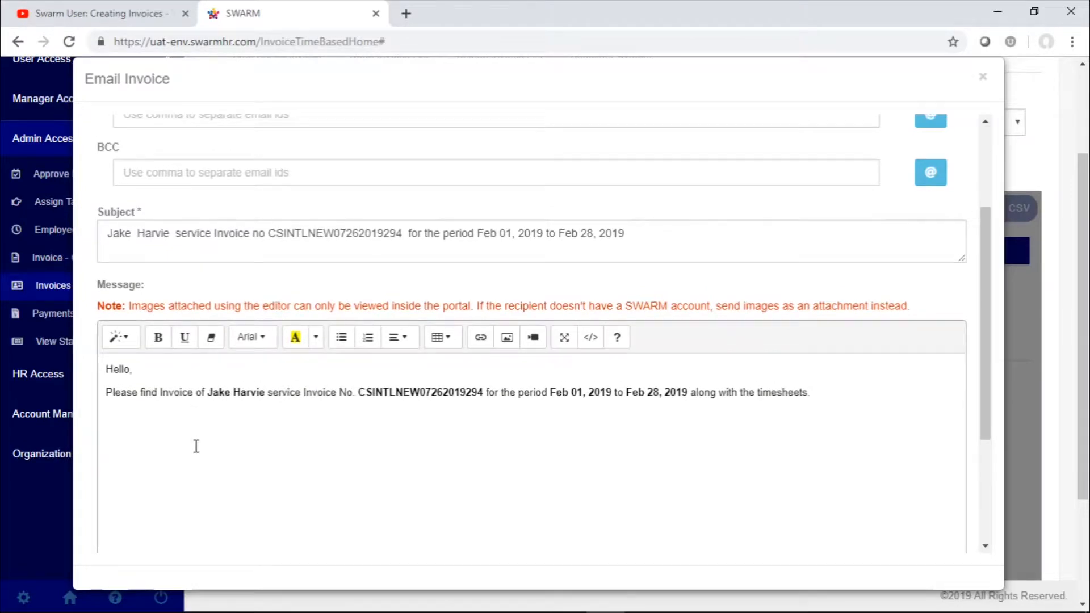
pyautogui.scroll(-3, 390, 448)
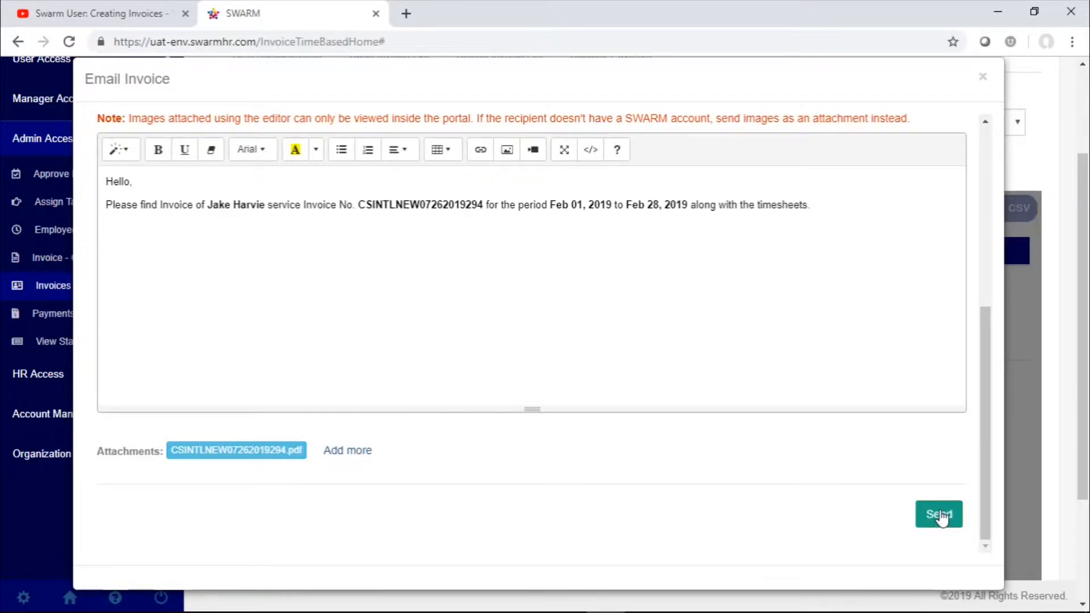
pyautogui.click(982, 78)
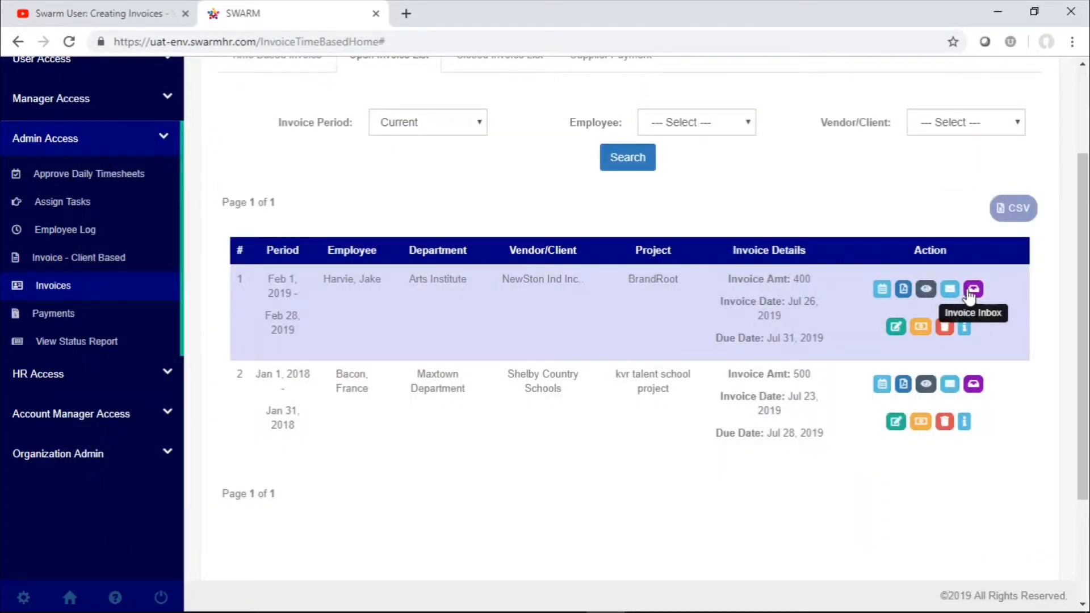
# Step: View the BrandRoot invoice's email inbox and its edit form, closing each without making changes
pyautogui.click(973, 290)
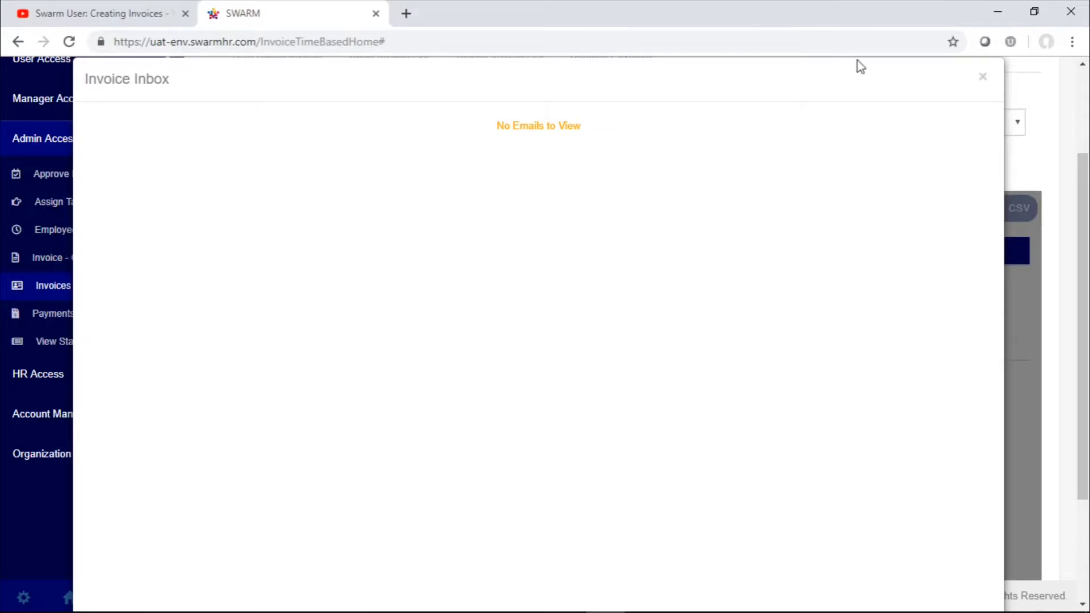
pyautogui.click(981, 80)
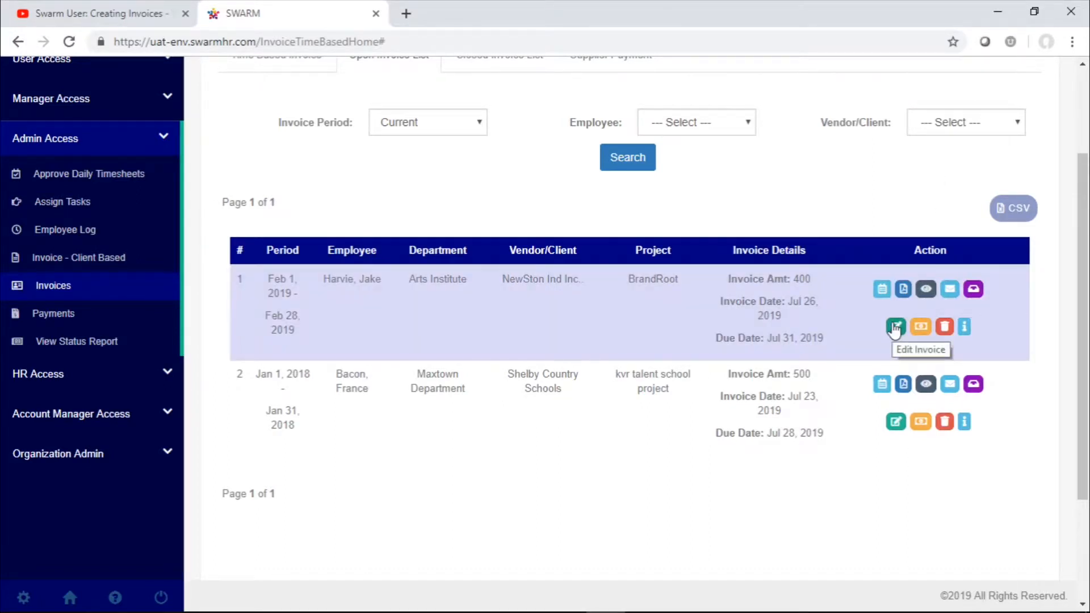
pyautogui.click(895, 328)
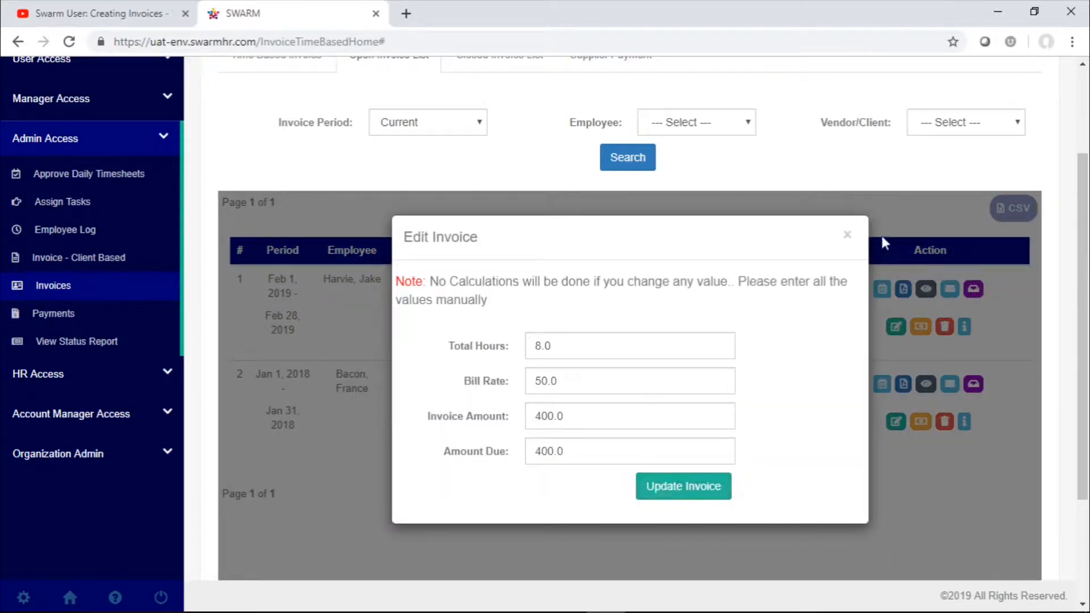
pyautogui.click(847, 239)
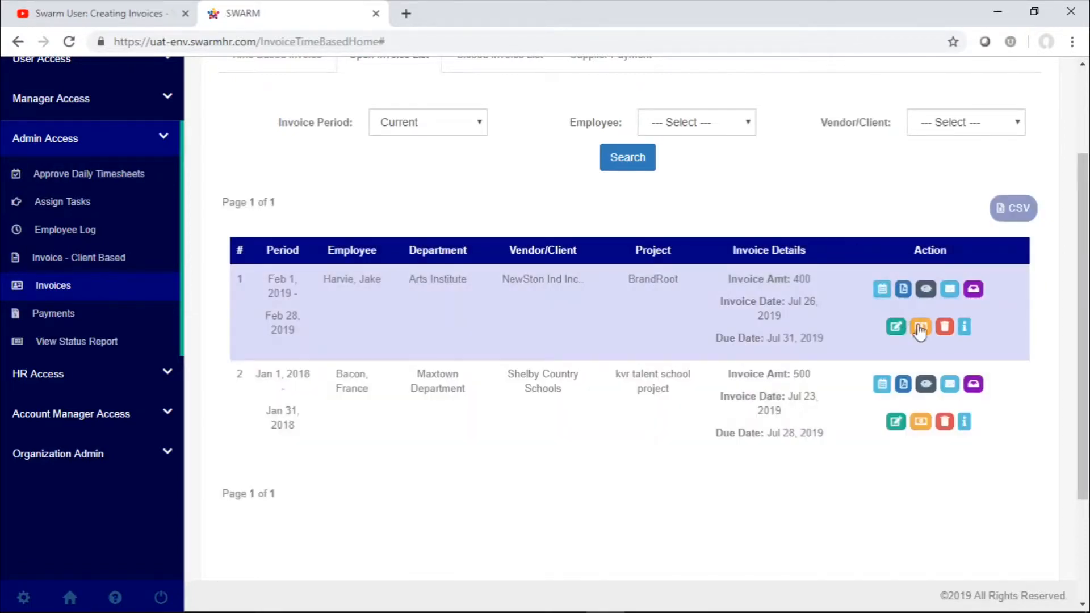
# Step: Check the BrandRoot invoice's payments and its deletion options, closing both without paying or deleting
pyautogui.click(922, 329)
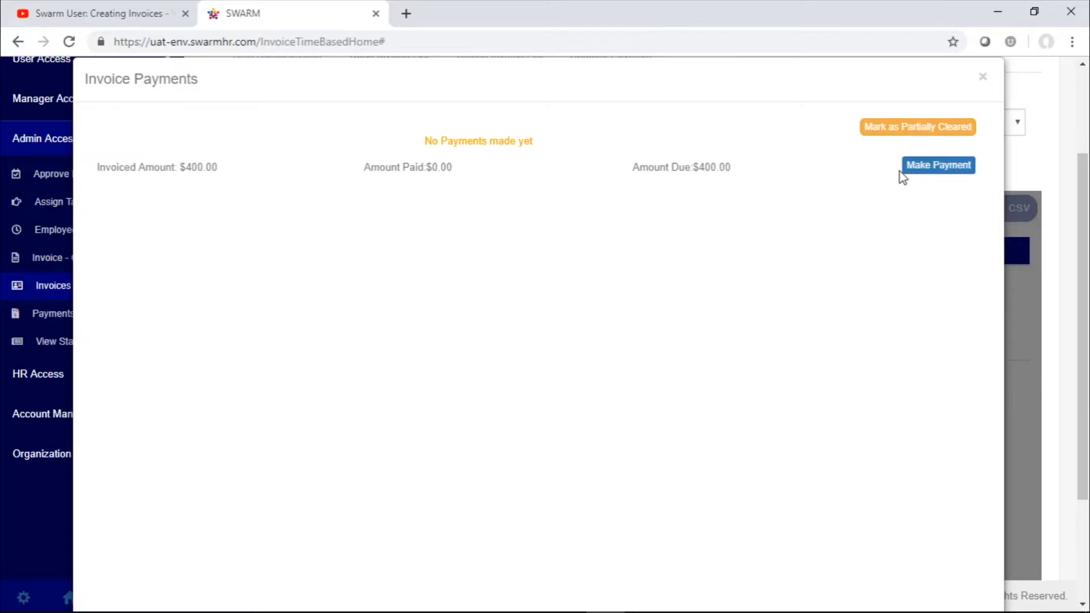
pyautogui.click(983, 78)
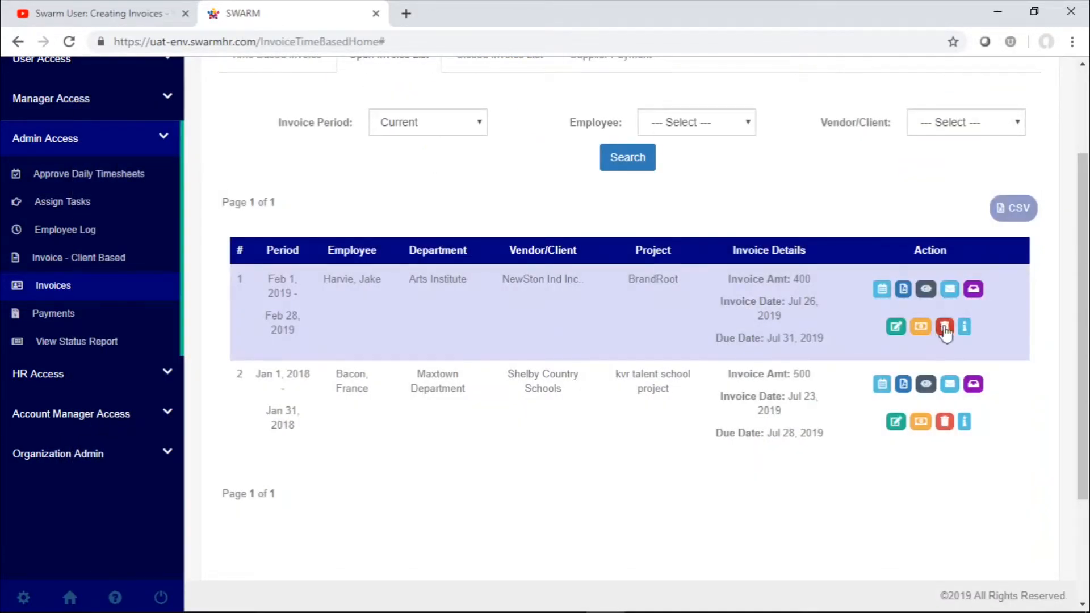
pyautogui.click(944, 328)
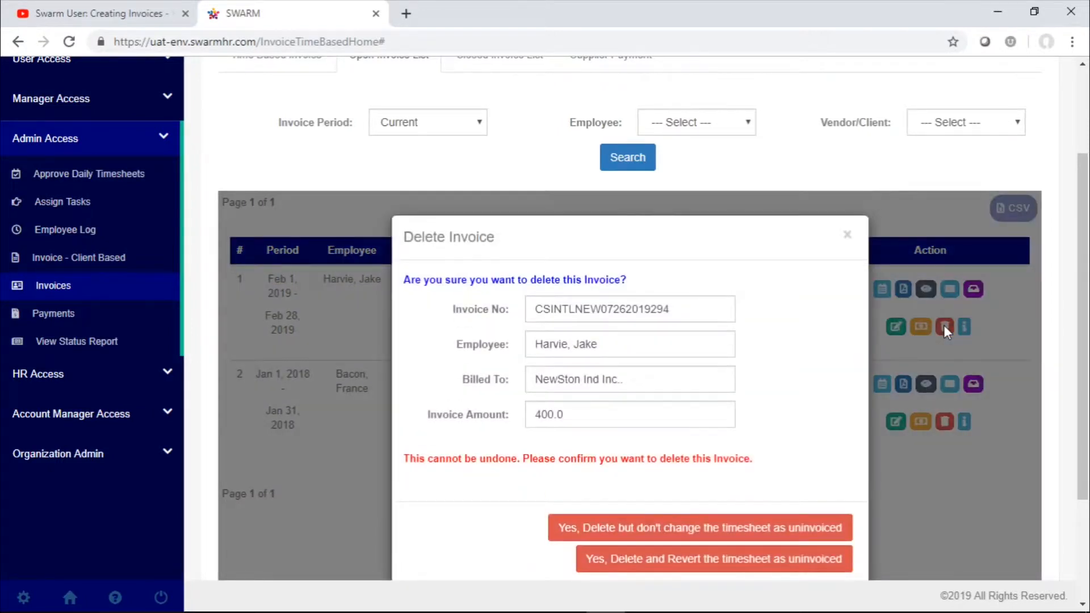
pyautogui.scroll(-2, 776, 385)
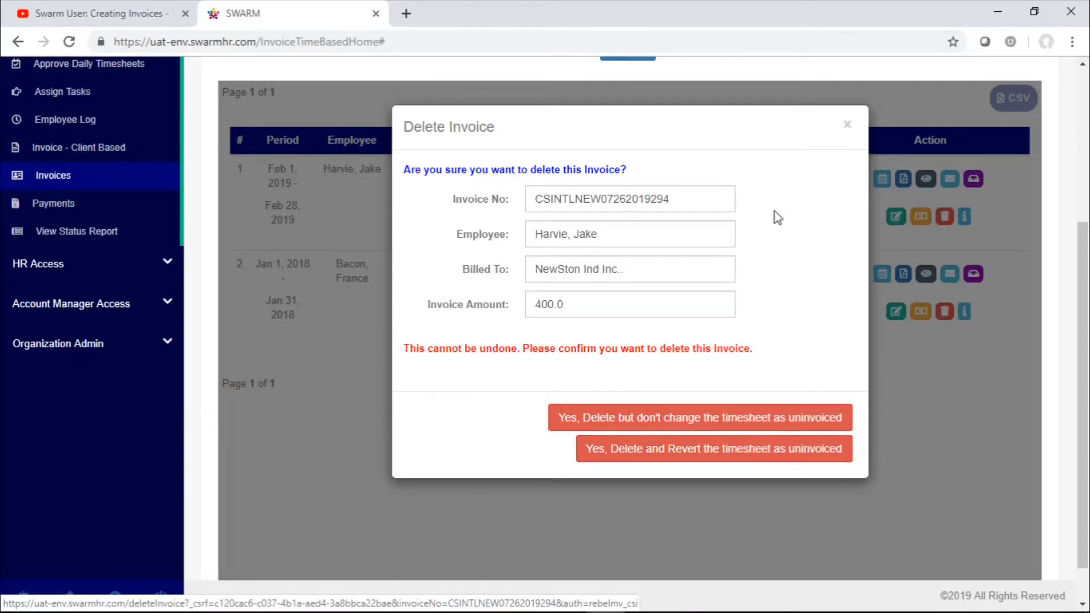
pyautogui.click(847, 125)
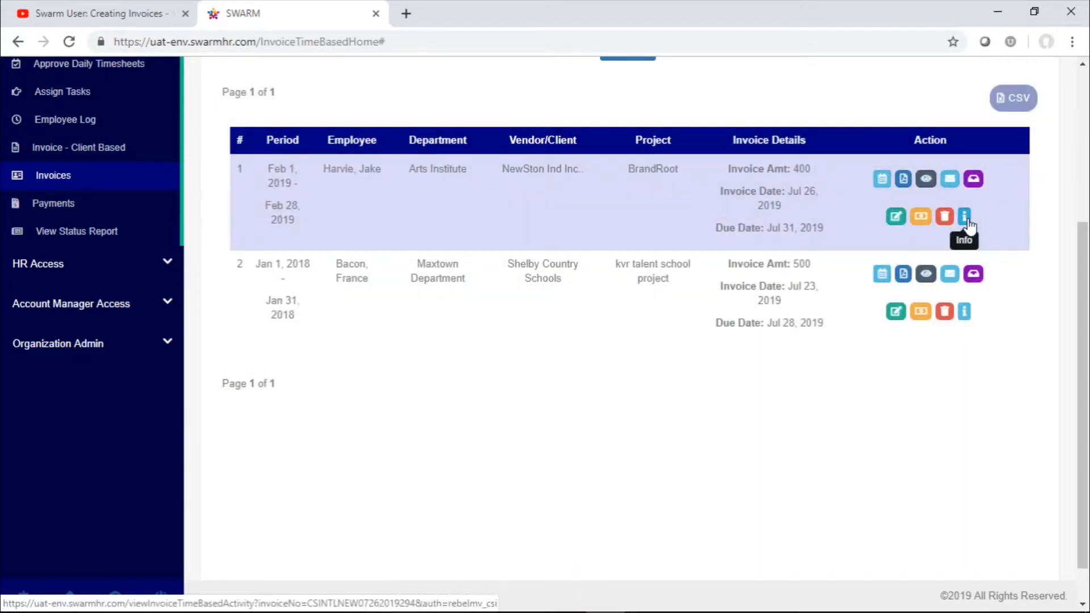
# Step: View the activity log of the BrandRoot invoice and close it
pyautogui.click(964, 217)
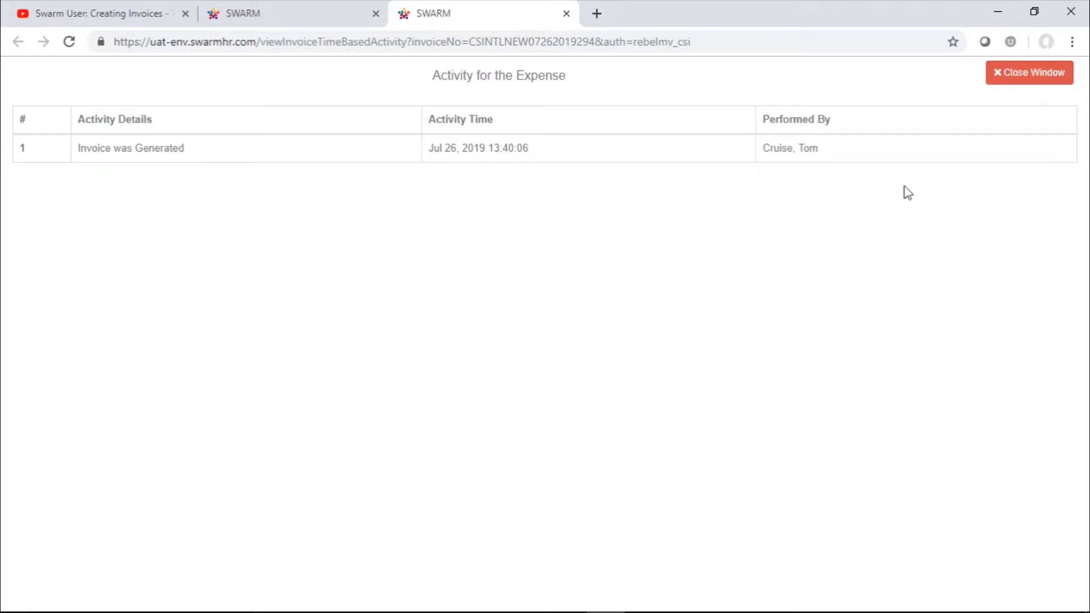
pyautogui.click(1022, 74)
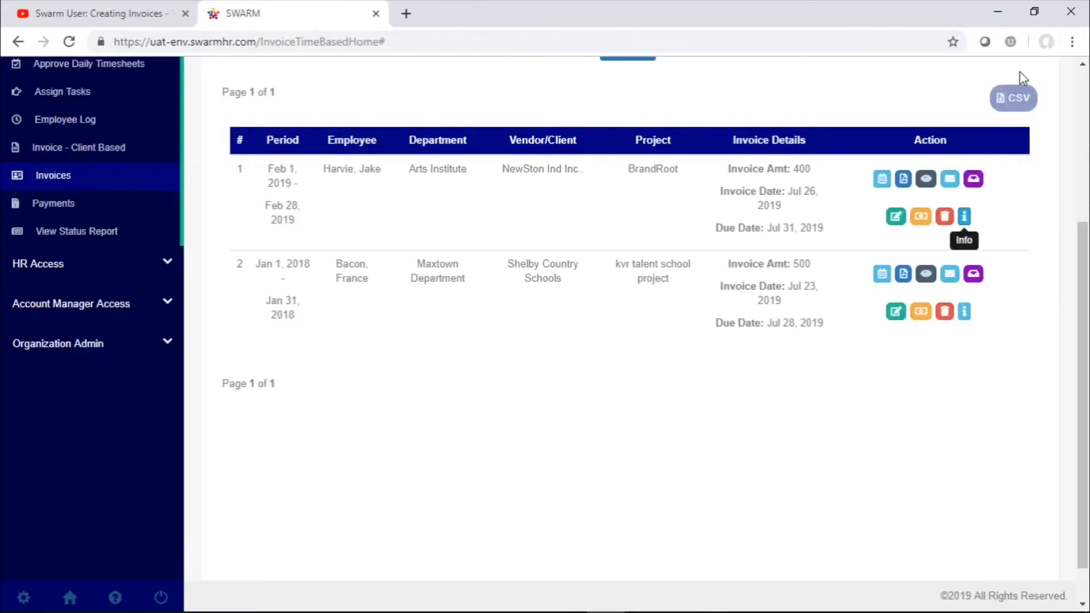
# Step: Look at the month filter options of the closed invoice list and view the supplier payments
pyautogui.scroll(5, 826, 318)
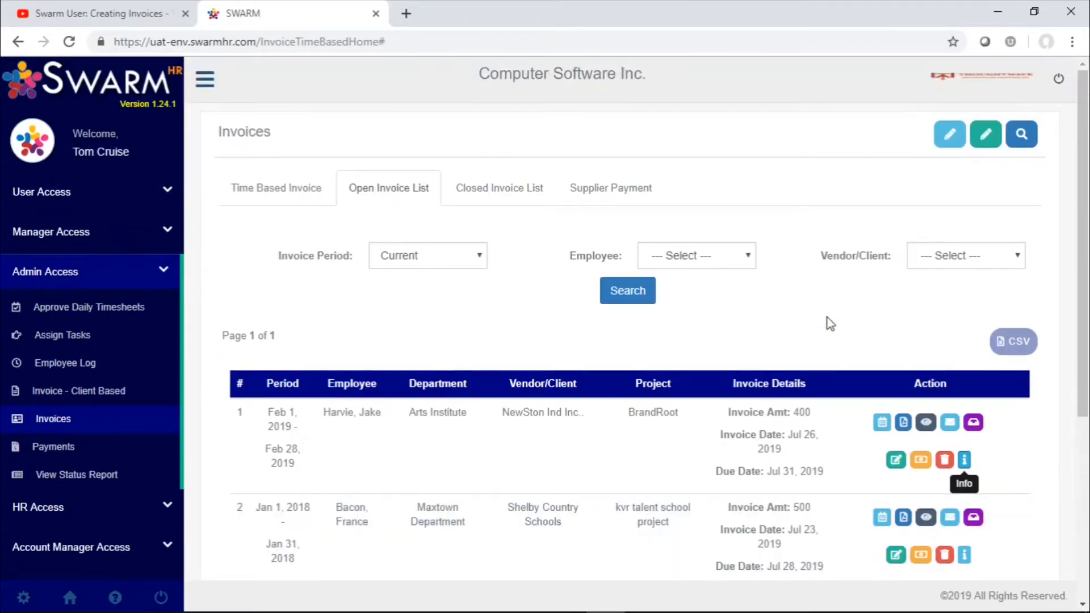
pyautogui.click(507, 195)
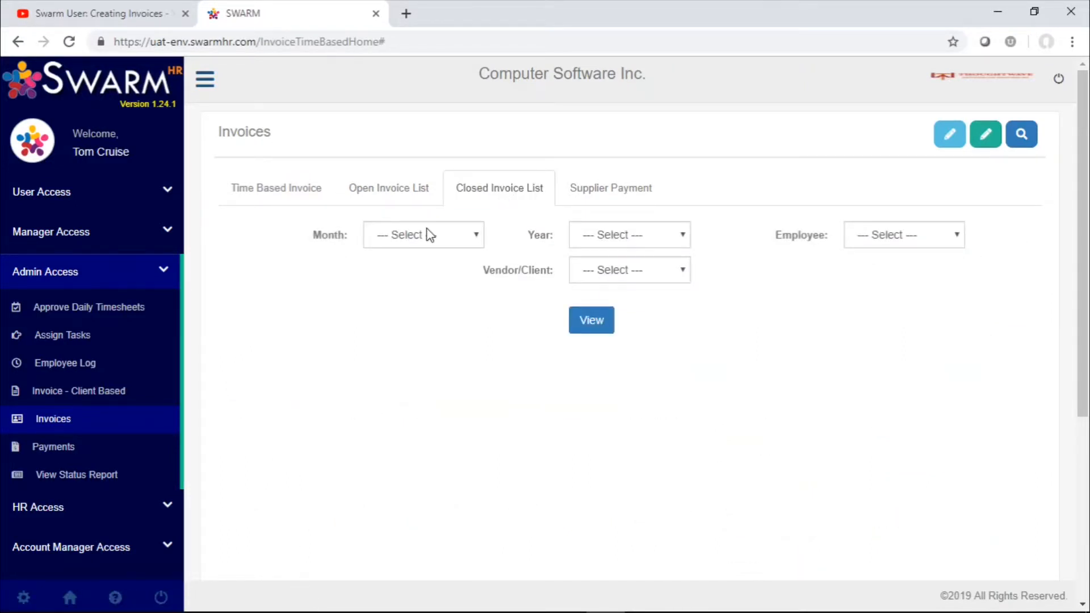
pyautogui.click(450, 235)
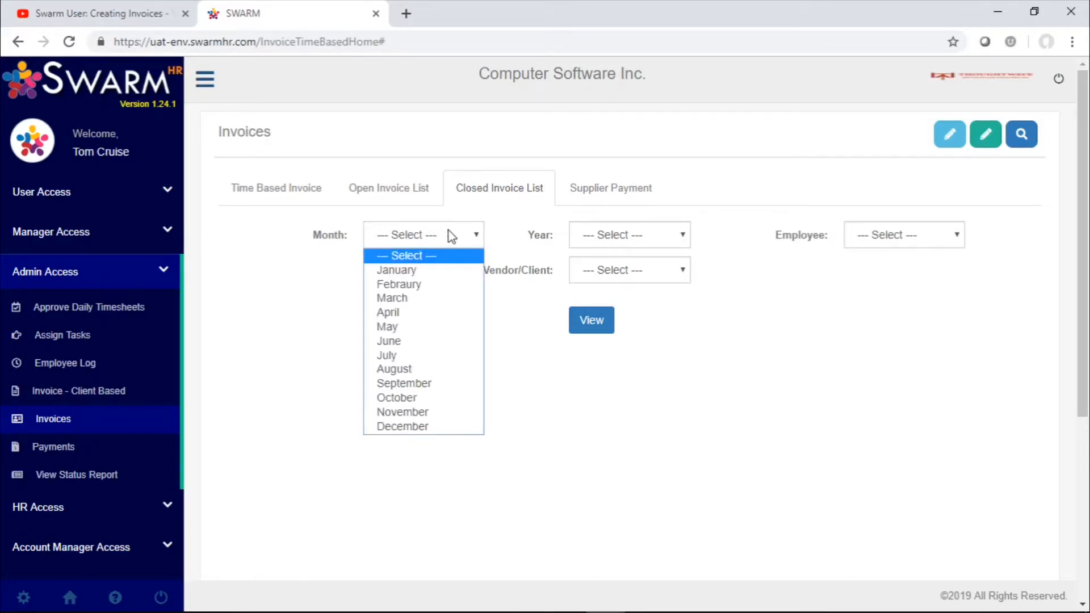
pyautogui.click(530, 311)
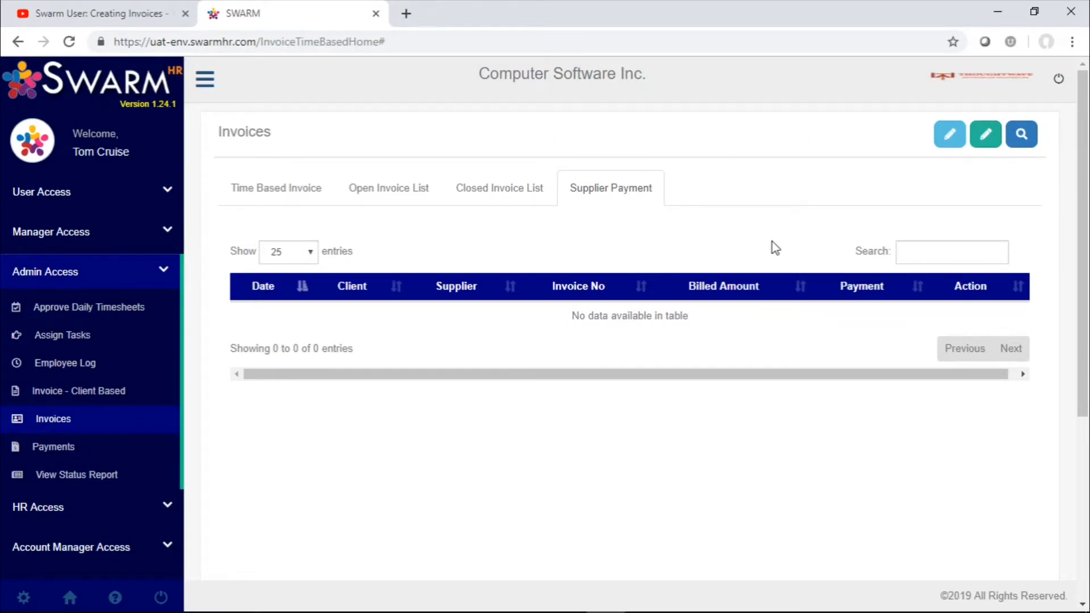
# Step: Generate a custom client invoice template for the client etek inc
pyautogui.click(957, 142)
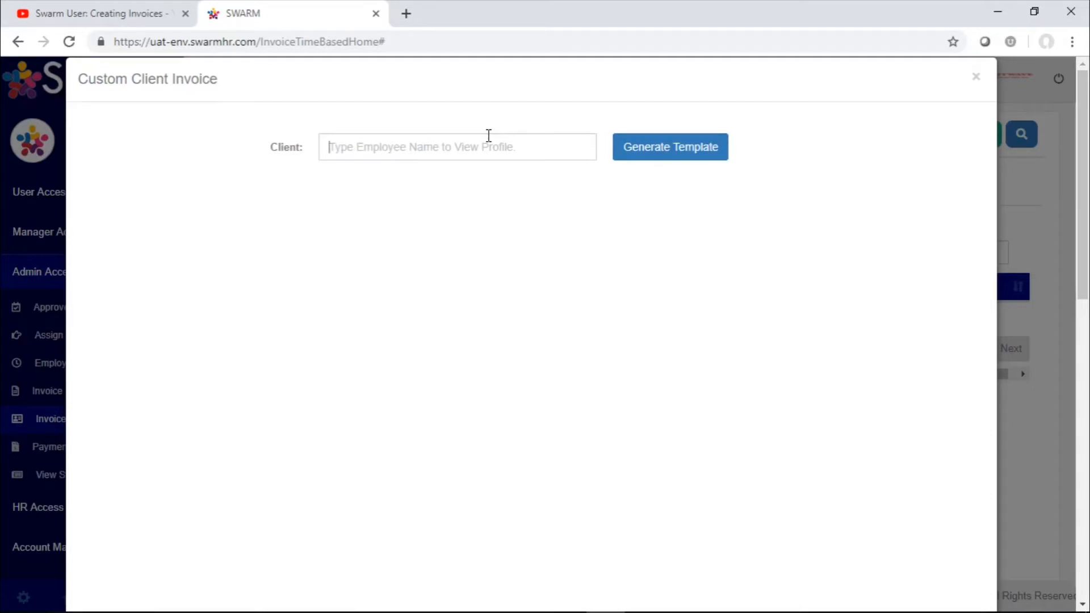
pyautogui.write('k')
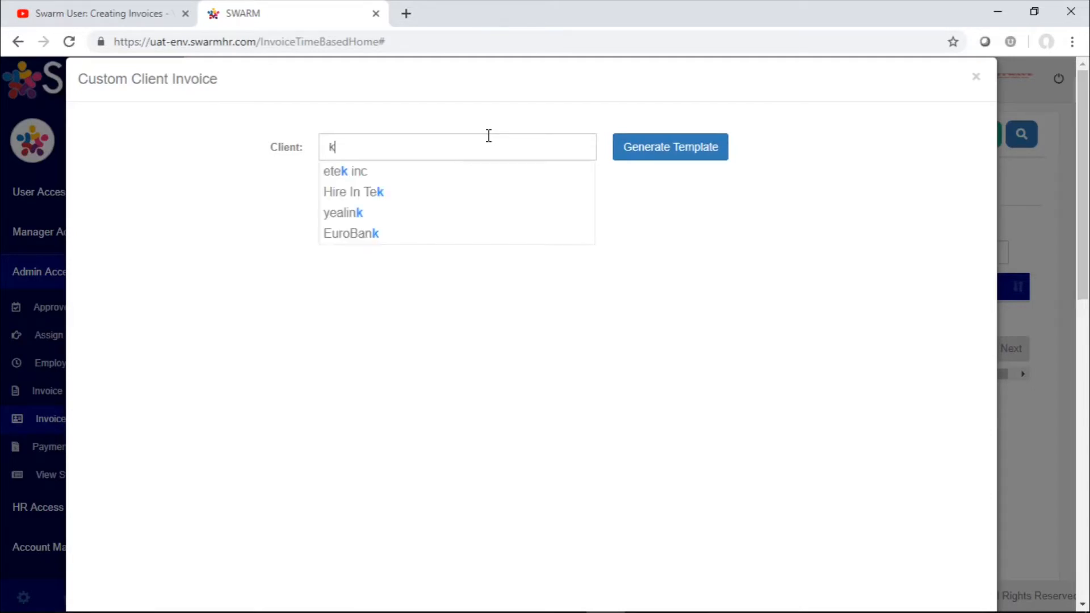
pyautogui.click(443, 173)
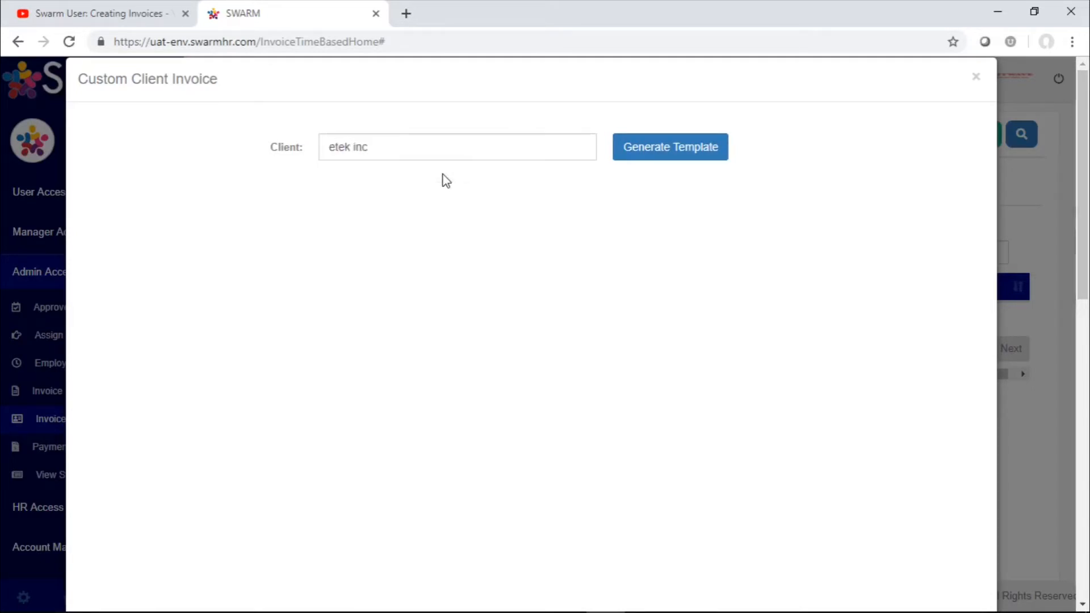
pyautogui.click(652, 153)
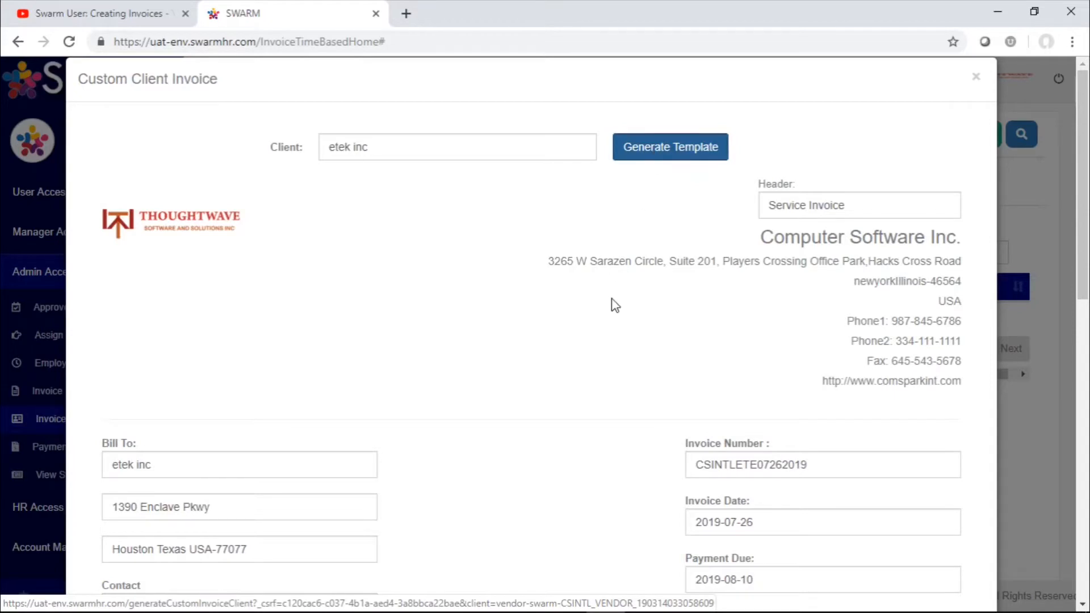
# Step: Examine the etek inc template's billing, contact, line item, footer and attachment fields, and close it without generating the invoice
pyautogui.scroll(-1, 611, 305)
pyautogui.scroll(-4, 613, 305)
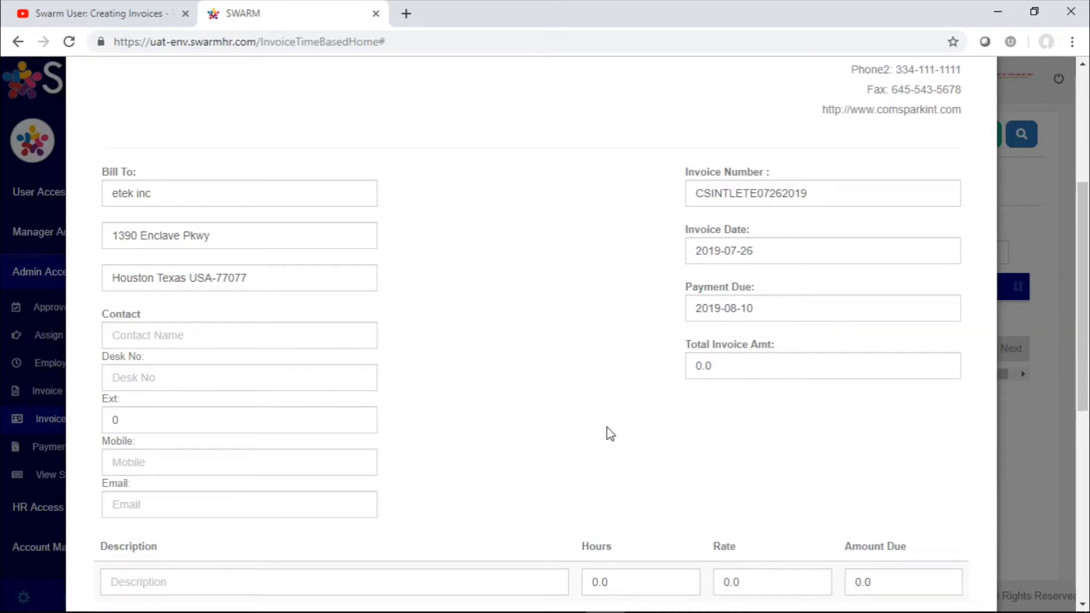
pyautogui.scroll(-1, 608, 433)
pyautogui.scroll(-1, 608, 433)
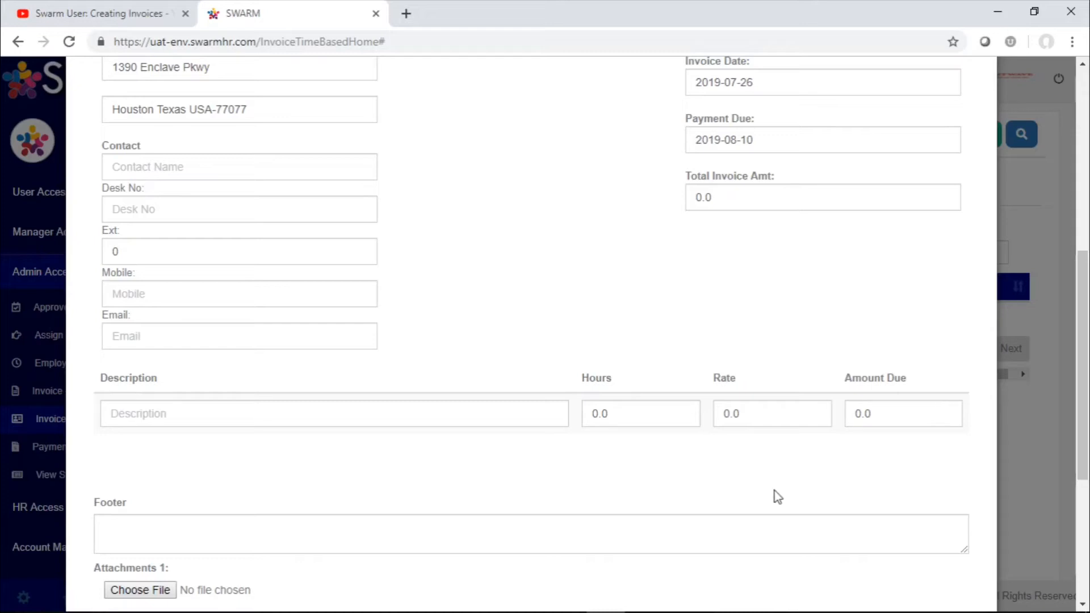
pyautogui.scroll(-3, 775, 495)
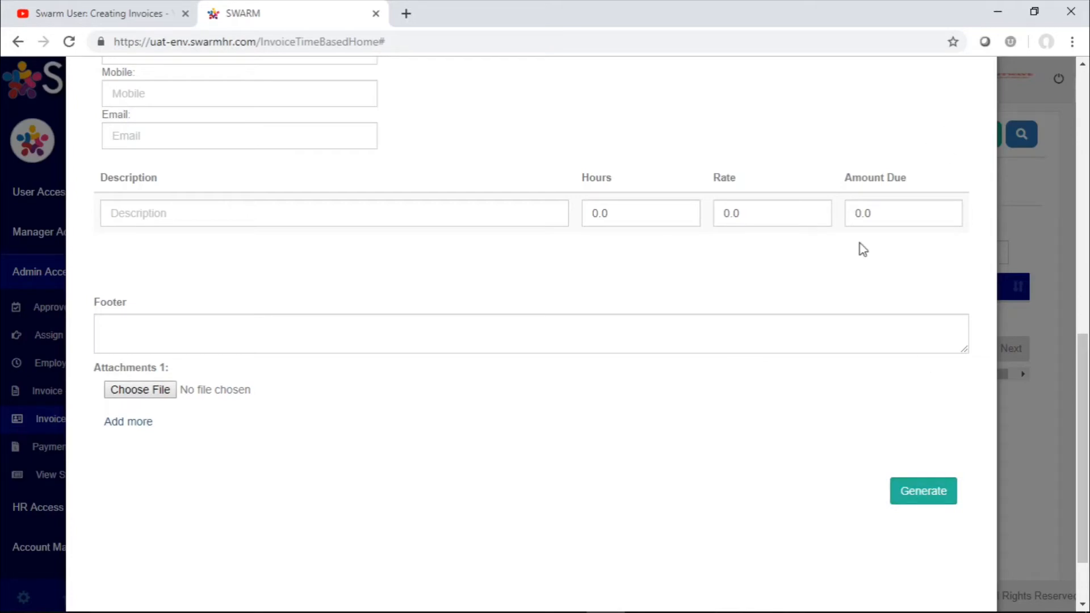
pyautogui.scroll(8, 860, 247)
pyautogui.scroll(2, 861, 248)
pyautogui.click(976, 78)
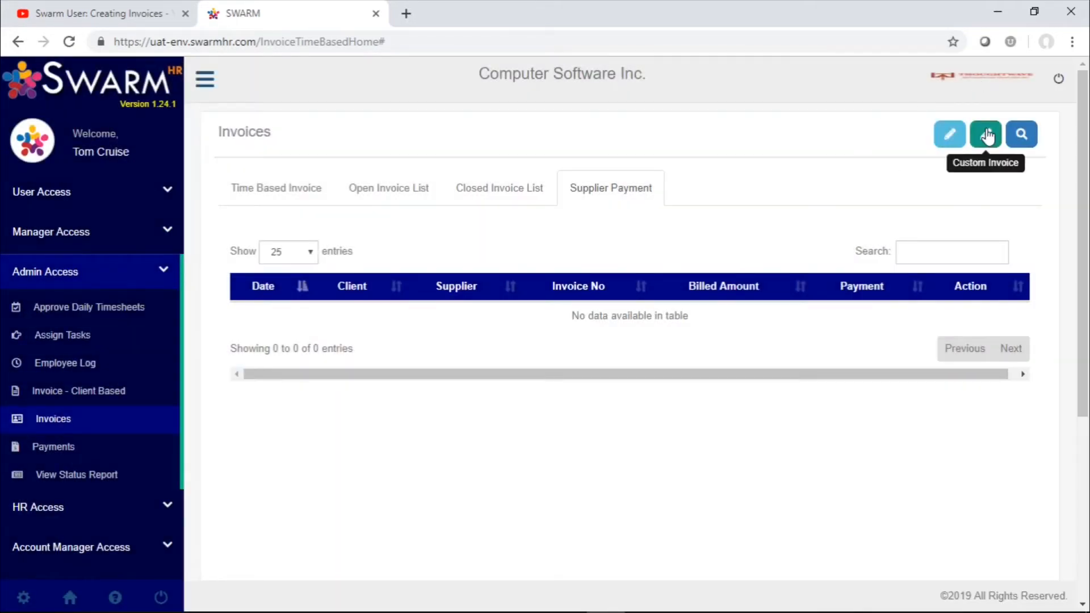
# Step: Generate a custom invoice template for the first suggested employee matching "j", choosing the Shelby County Schools Project
pyautogui.click(986, 134)
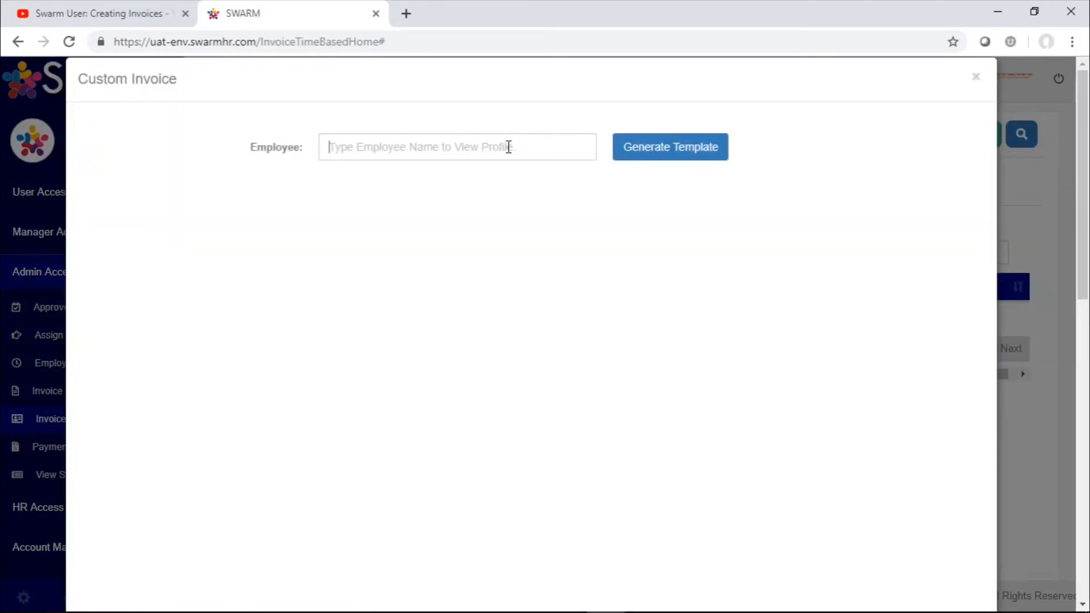
pyautogui.write('j')
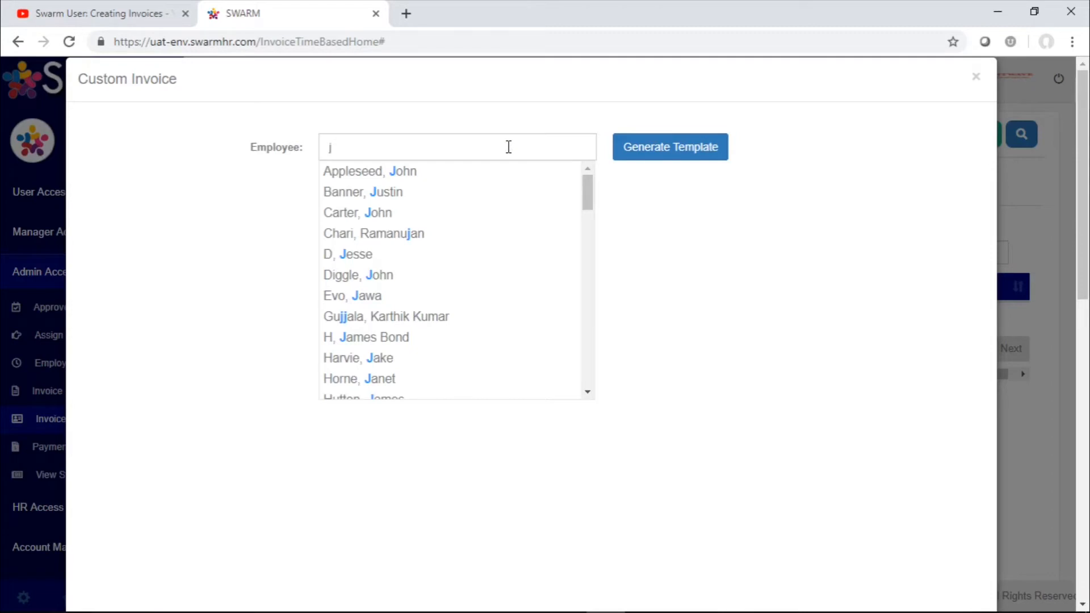
pyautogui.click(462, 172)
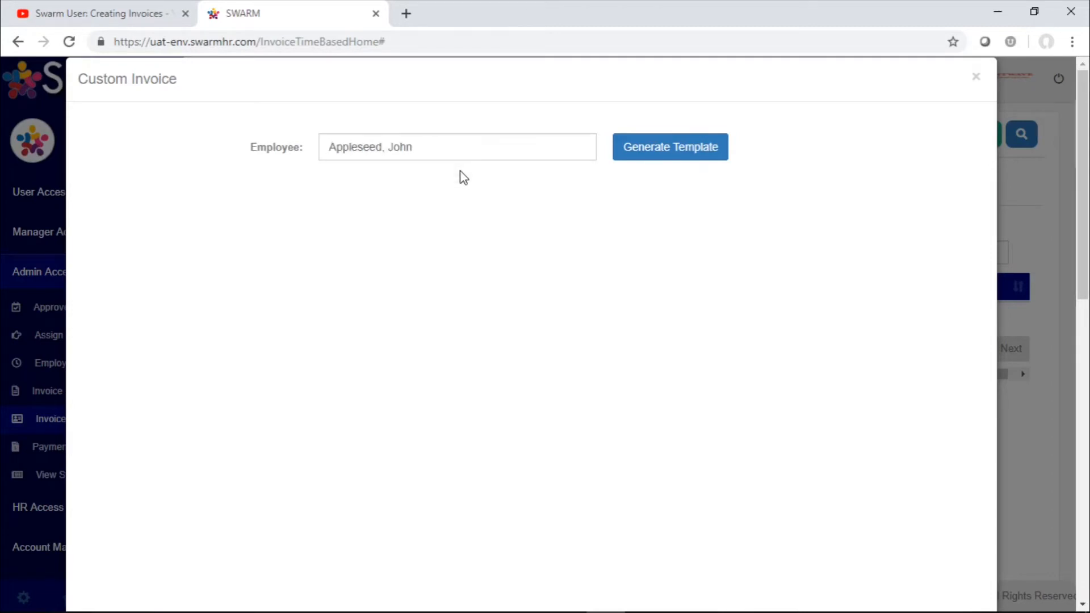
pyautogui.click(643, 161)
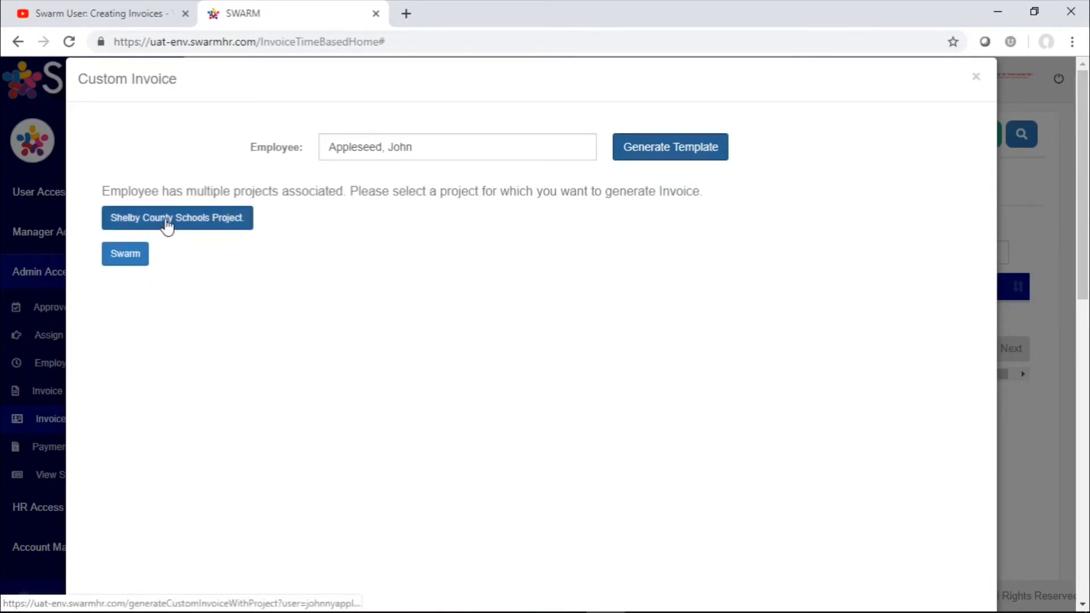
pyautogui.click(167, 226)
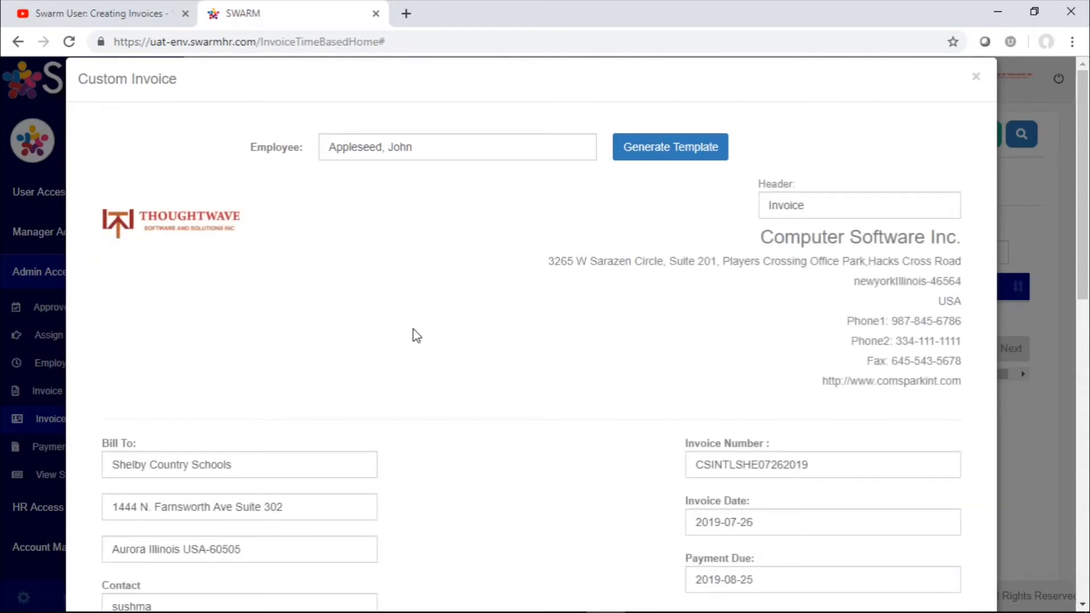
# Step: Examine the employee's custom invoice template down to its attachments, and close it without generating the invoice
pyautogui.scroll(-2, 416, 335)
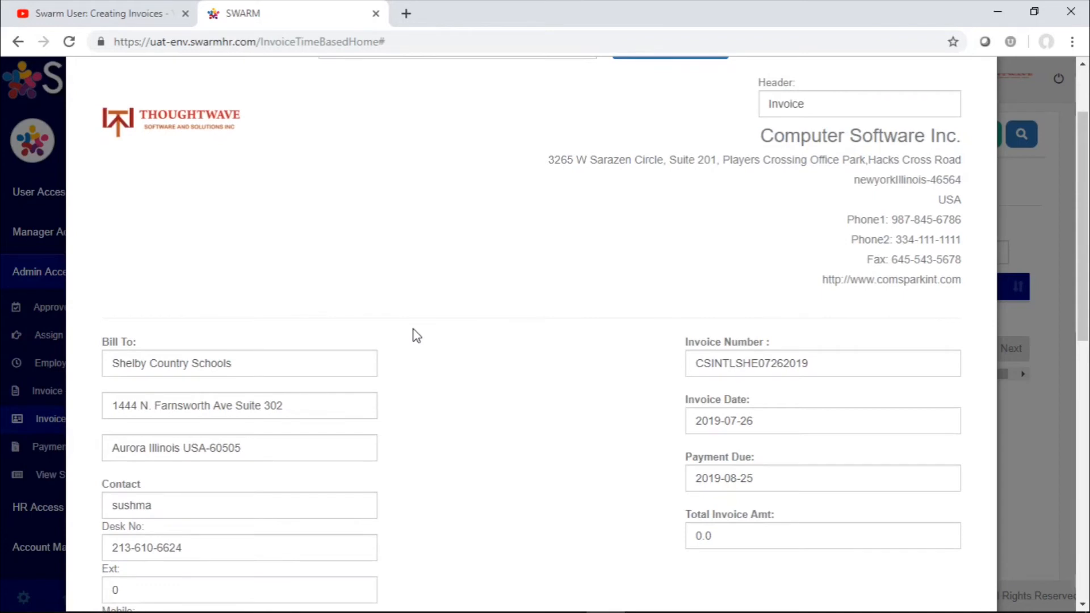
pyautogui.scroll(-10, 416, 335)
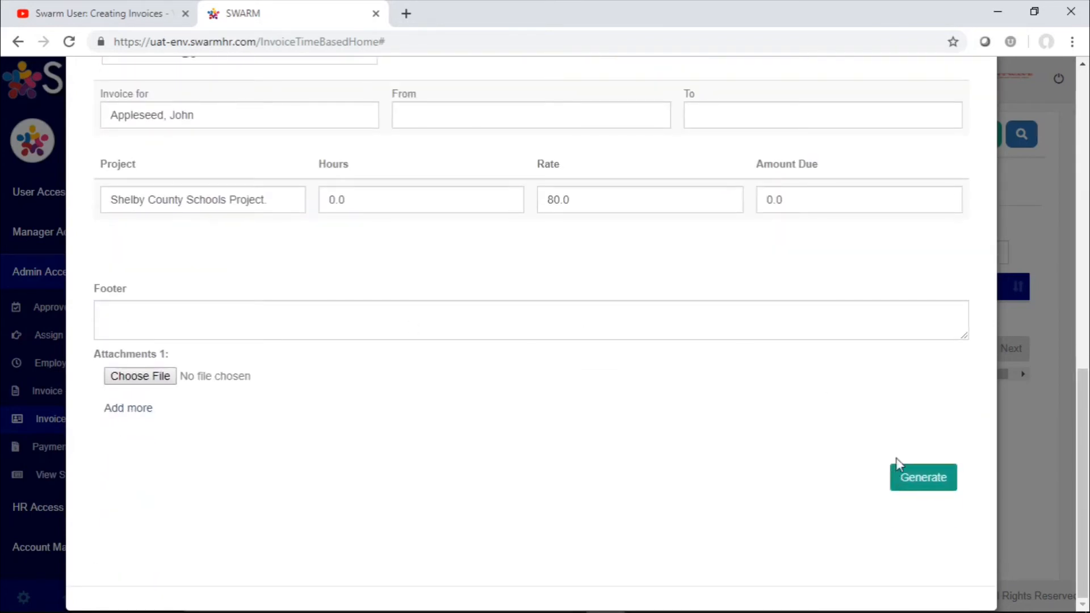
pyautogui.scroll(10, 918, 264)
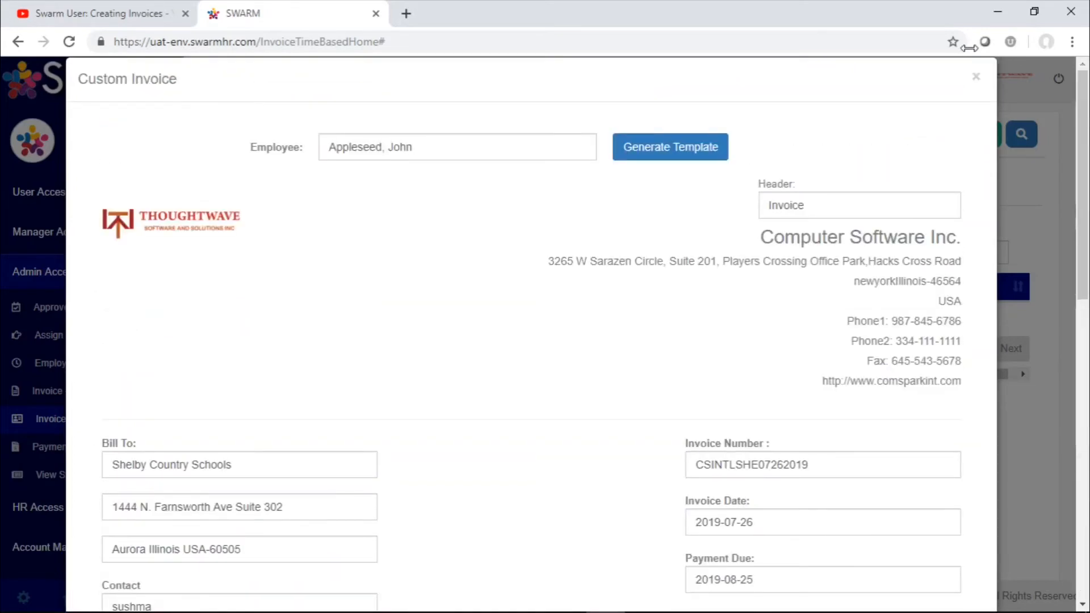
pyautogui.click(974, 76)
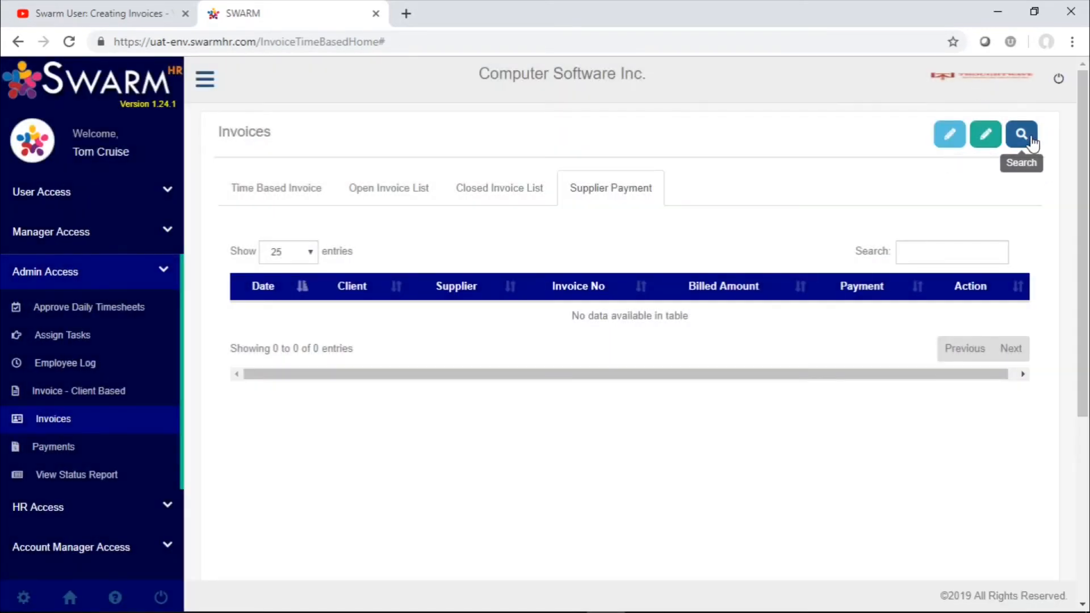
# Step: Search the invoices for the first suggested employee matching "h" together with the vendor/client Evolutyz
pyautogui.click(1028, 135)
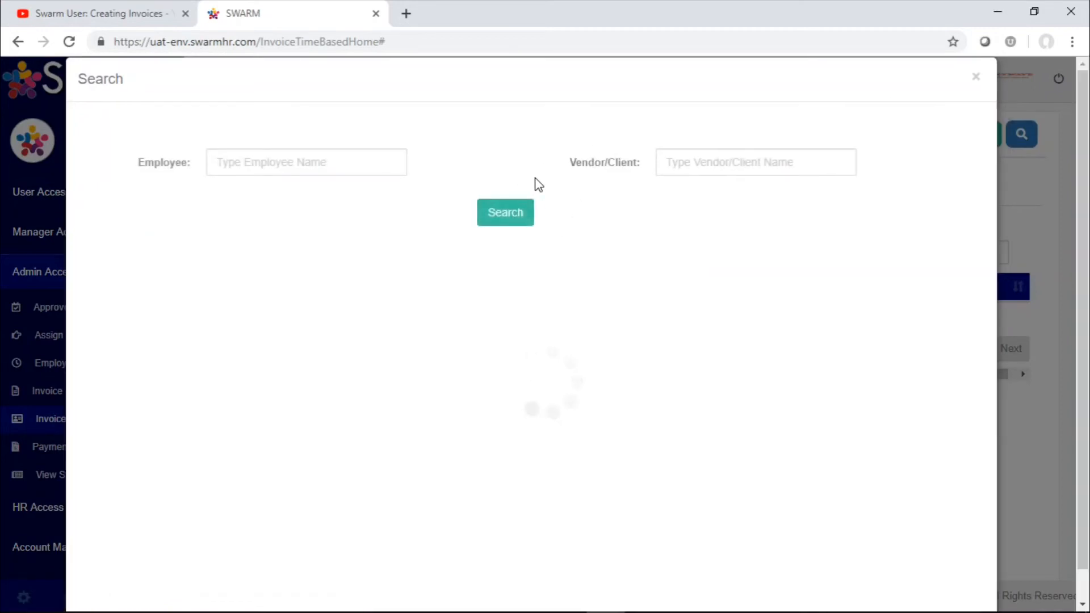
pyautogui.click(361, 169)
pyautogui.write('h')
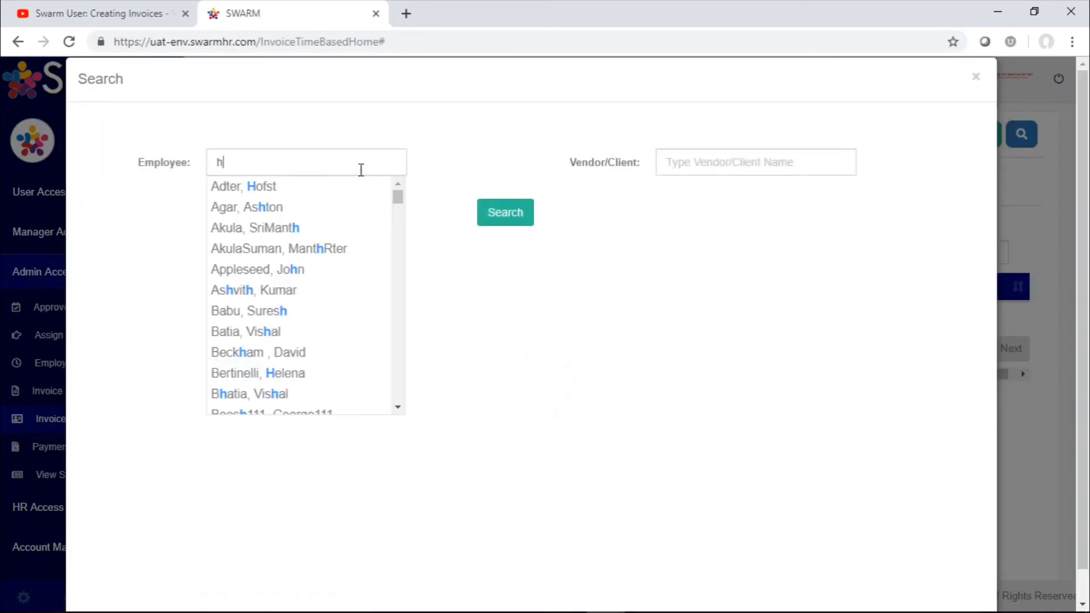
pyautogui.click(313, 191)
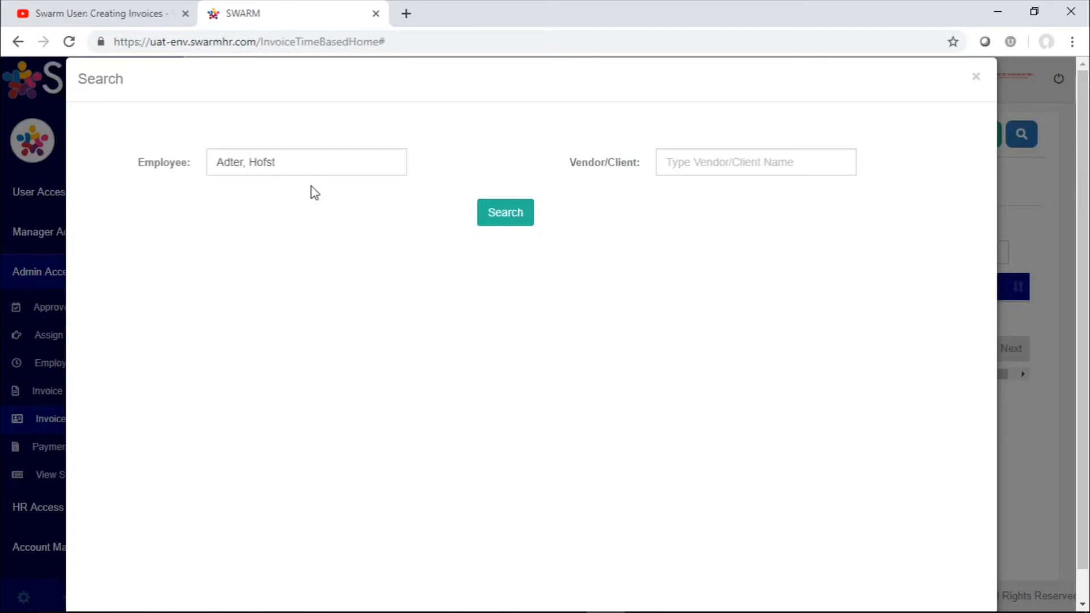
pyautogui.click(666, 167)
pyautogui.write('e')
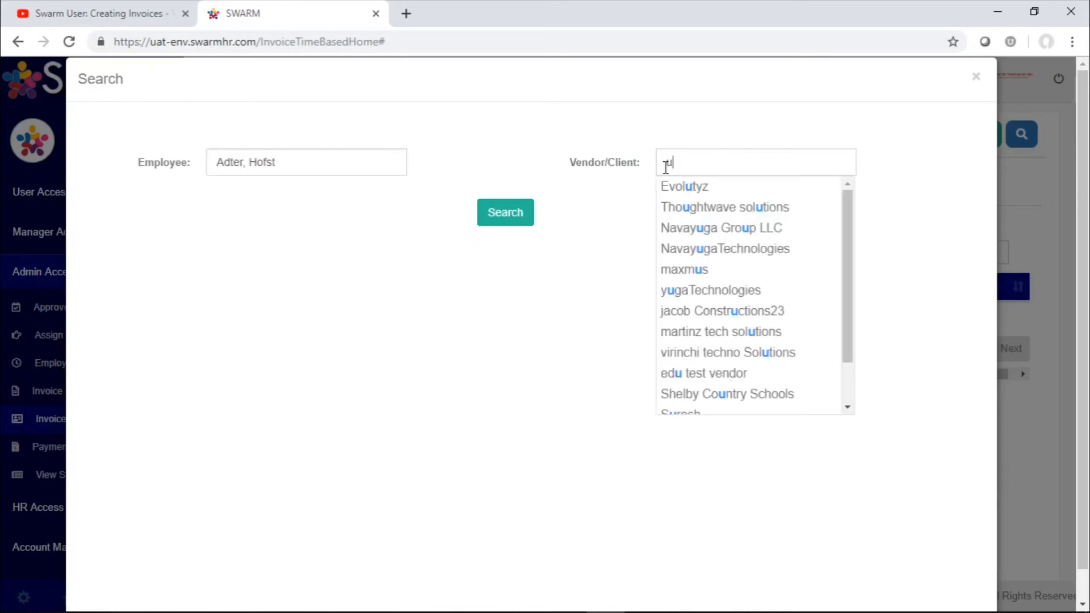
pyautogui.click(705, 191)
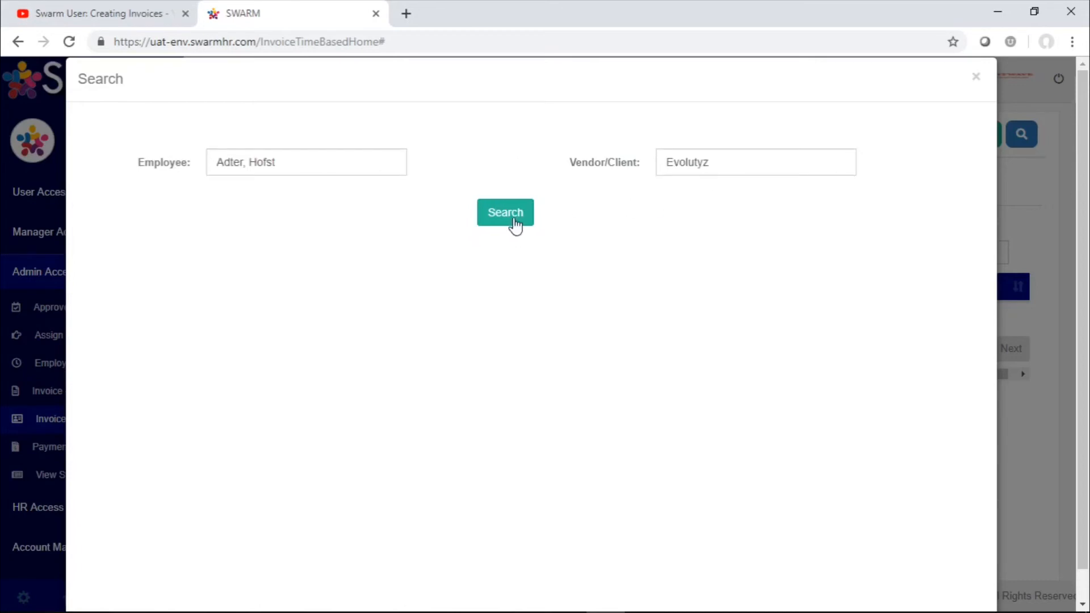
pyautogui.click(516, 219)
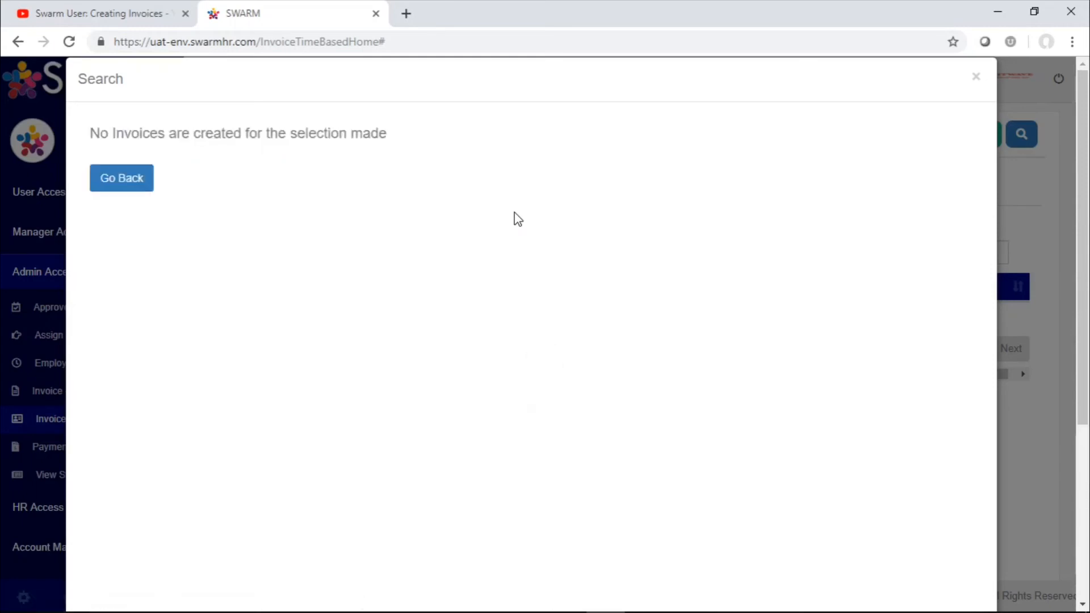
# Step: Search the invoices again using only the name of the BrandRoot project's employee, and close the search after reviewing the list
pyautogui.click(130, 183)
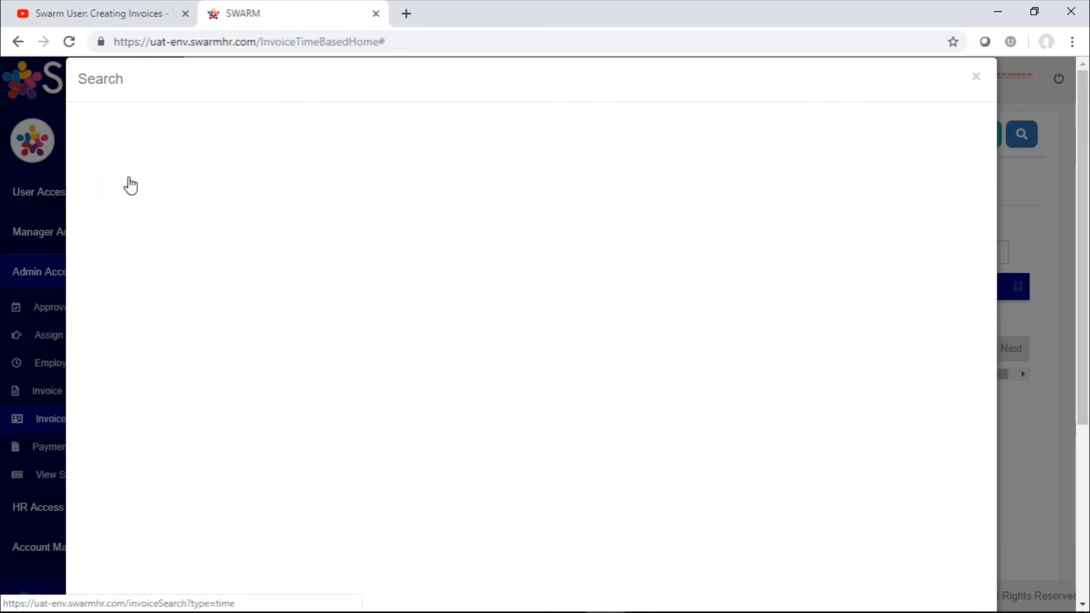
pyautogui.click(281, 163)
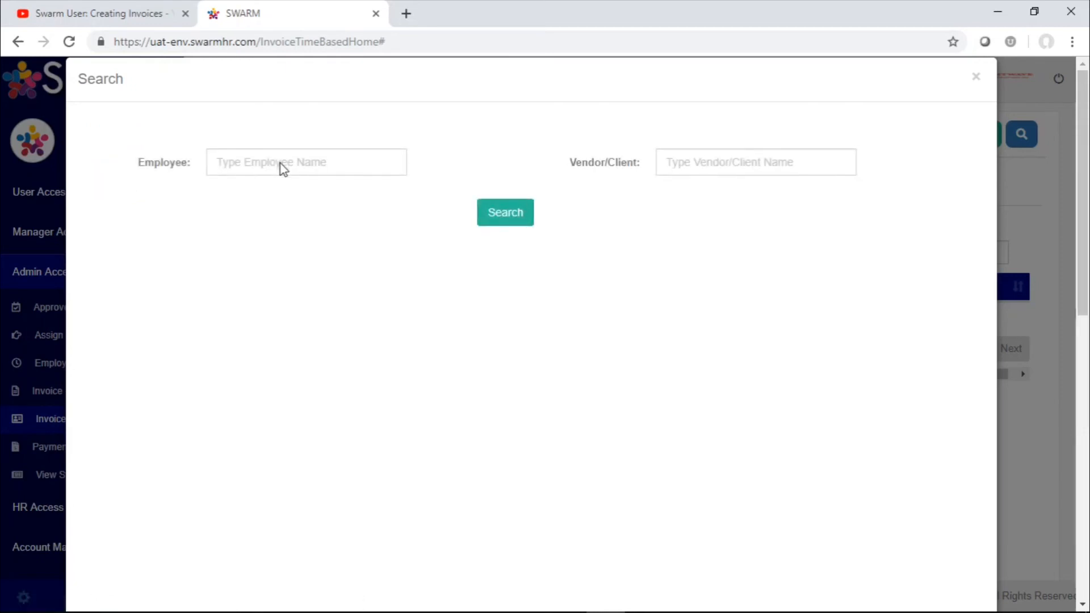
pyautogui.write('ja')
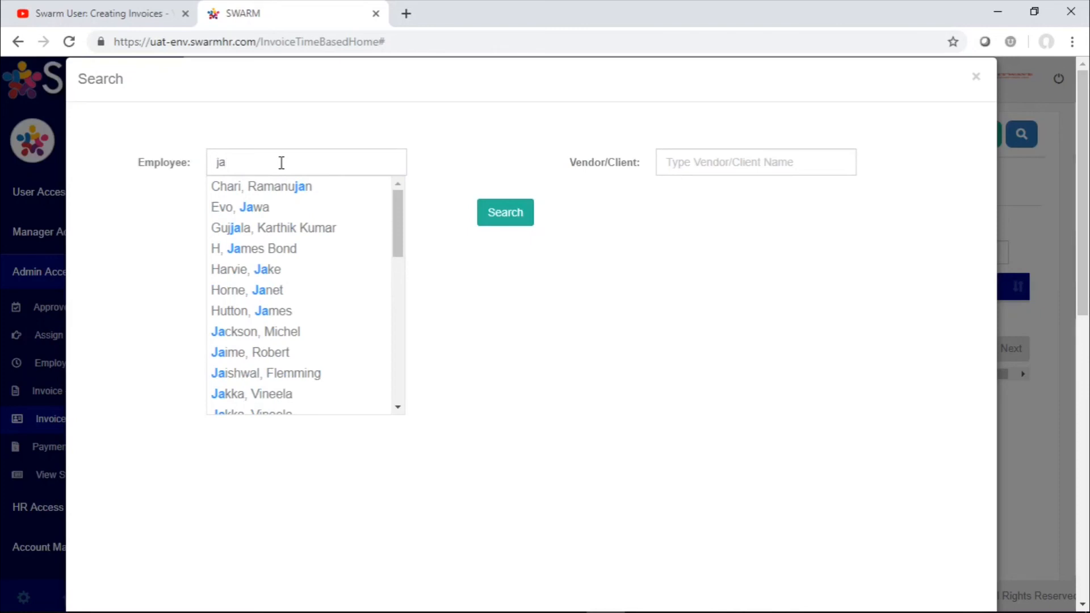
pyautogui.write('ke')
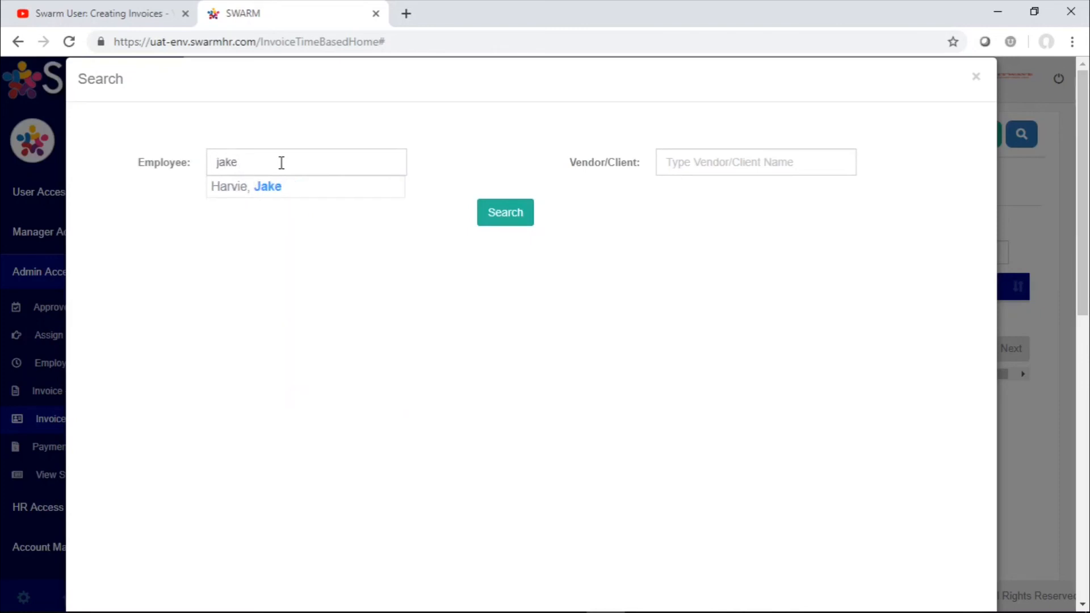
pyautogui.click(281, 193)
pyautogui.click(484, 208)
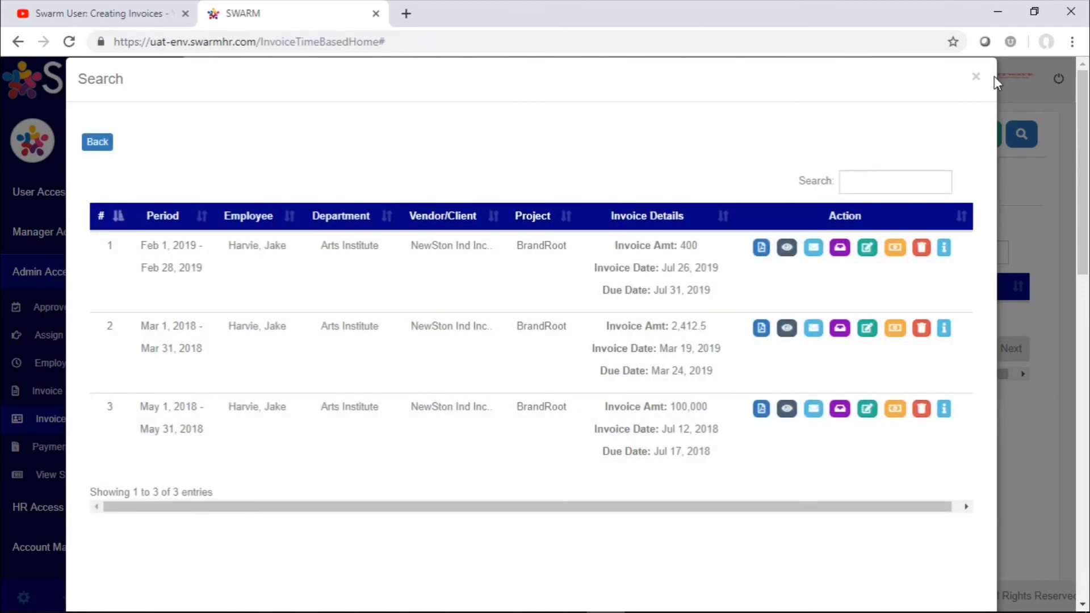
pyautogui.click(979, 80)
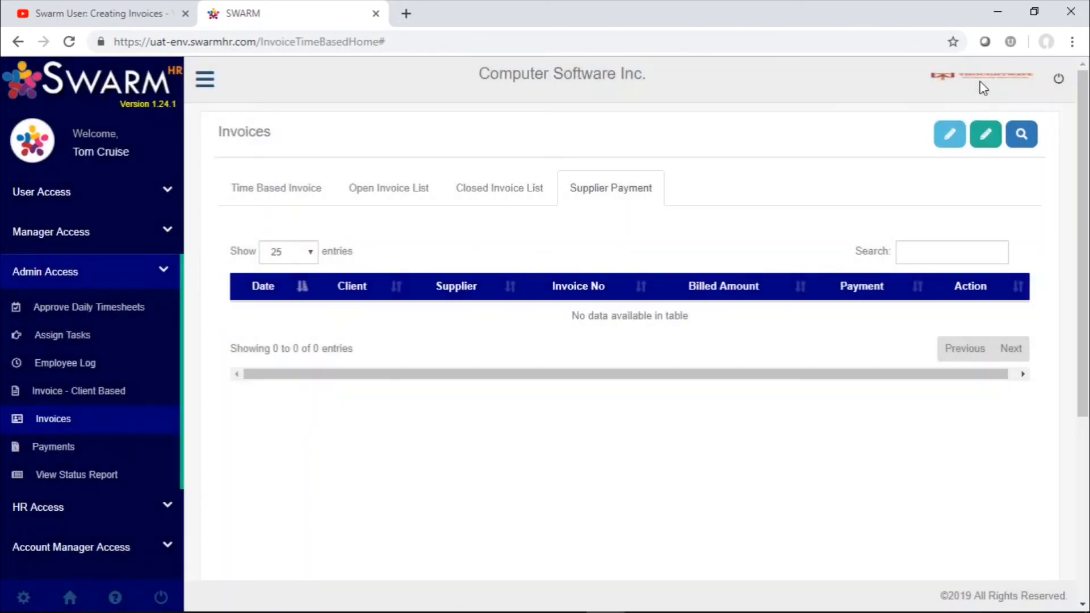